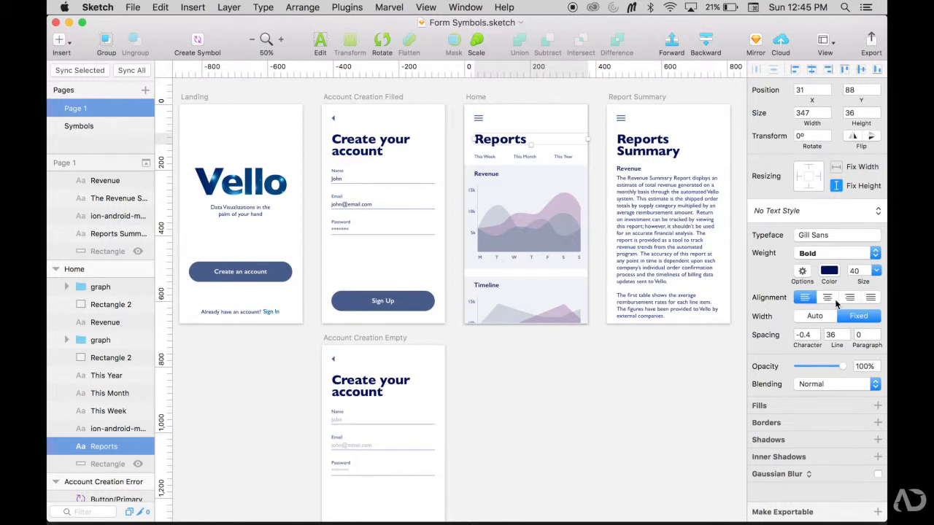
Step: Create a text style named H1 from the "Create your account" heading on the Account Creation Filled artboard
{"action": "left_click", "coordinate": [661, 142]}
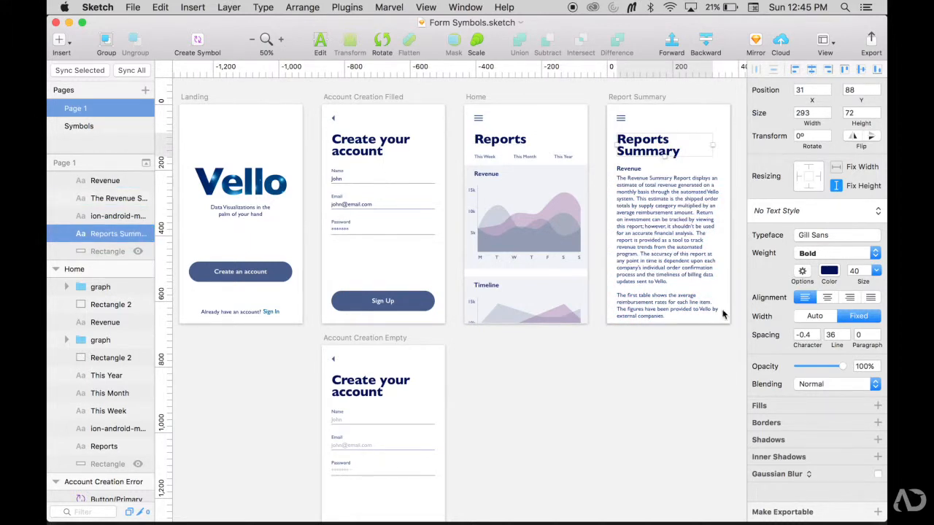
{"action": "left_click", "coordinate": [669, 367]}
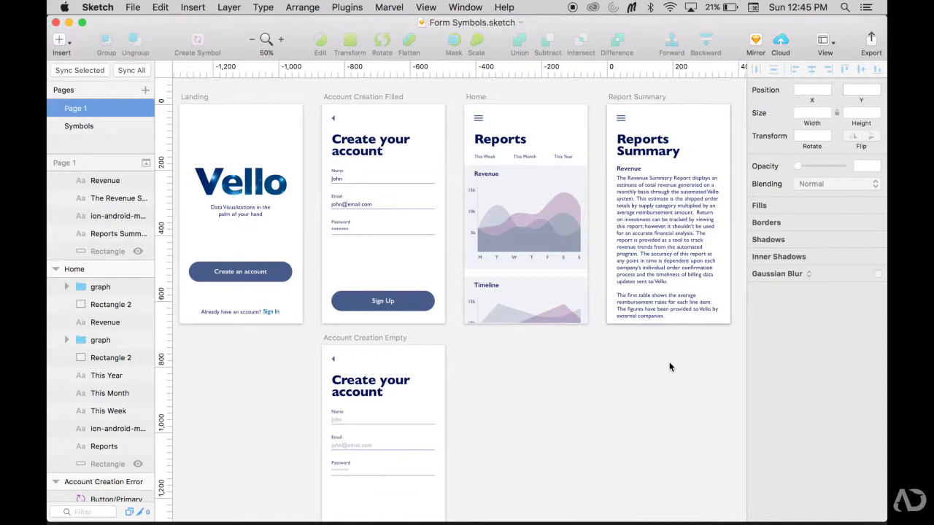
{"action": "left_click", "coordinate": [372, 148]}
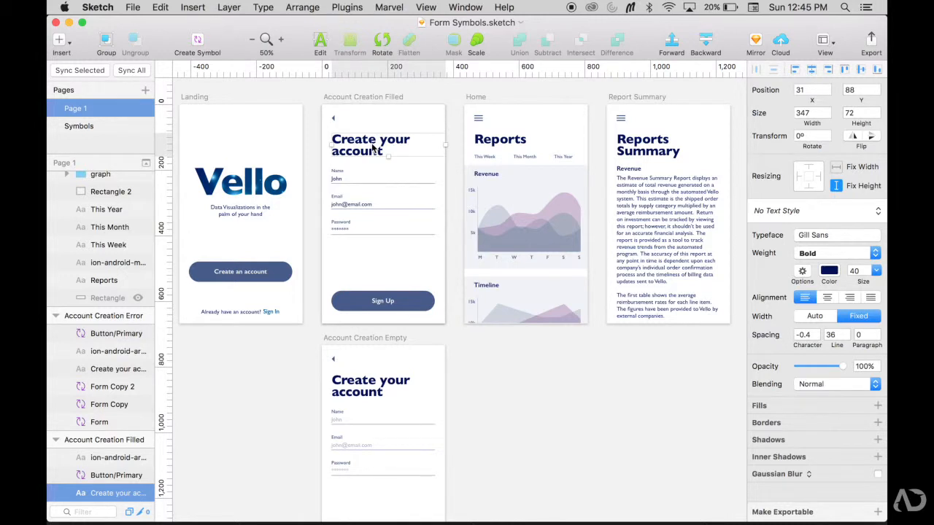
{"action": "scroll", "coordinate": [372, 146], "scroll_direction": "down", "scroll_amount": 8}
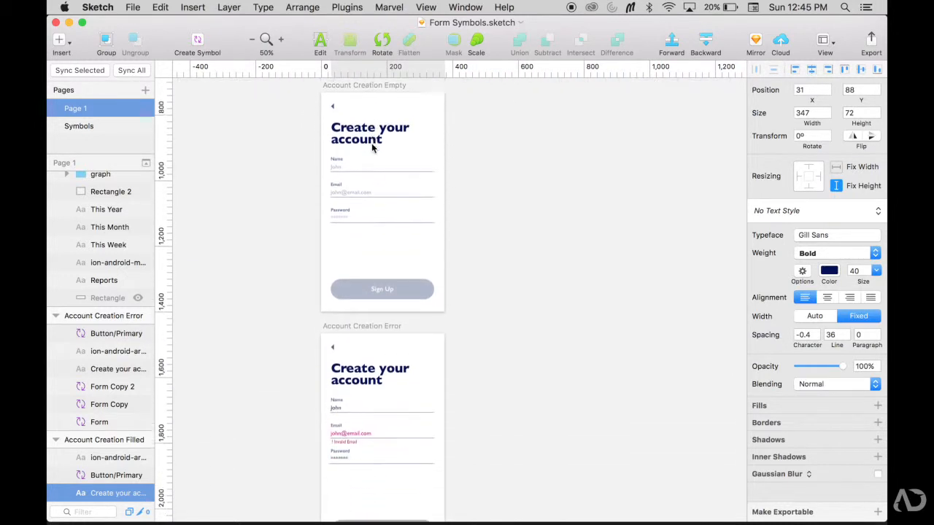
{"action": "scroll", "coordinate": [371, 146], "scroll_direction": "up", "scroll_amount": 3}
{"action": "scroll", "coordinate": [371, 146], "scroll_direction": "up", "scroll_amount": 5}
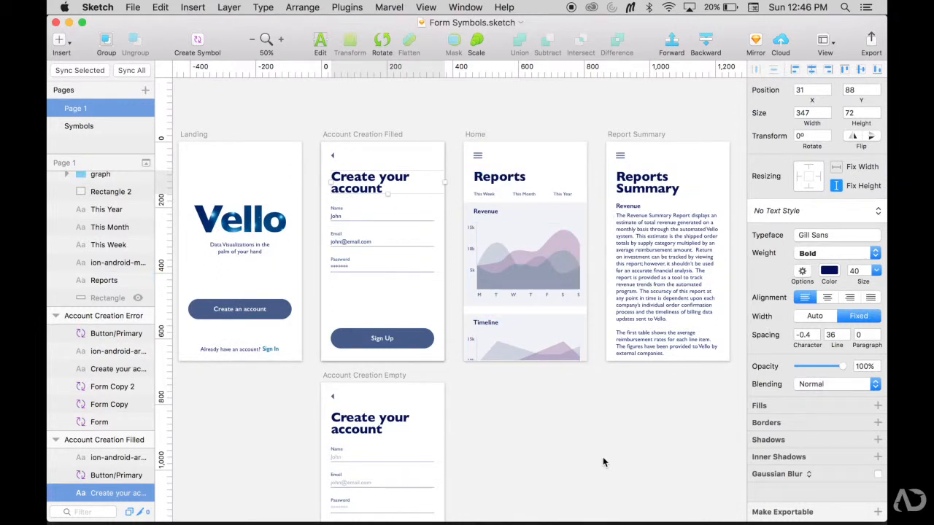
{"action": "left_click", "coordinate": [802, 211]}
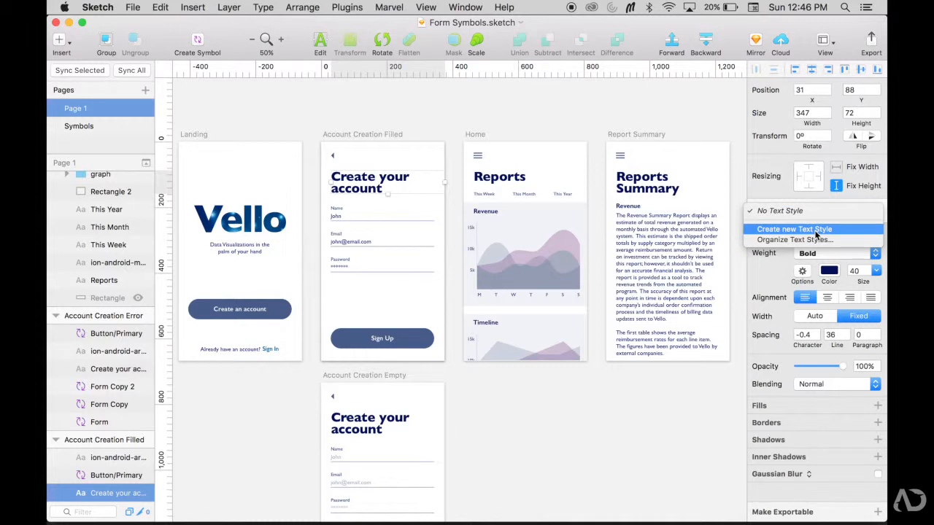
{"action": "left_click", "coordinate": [817, 231]}
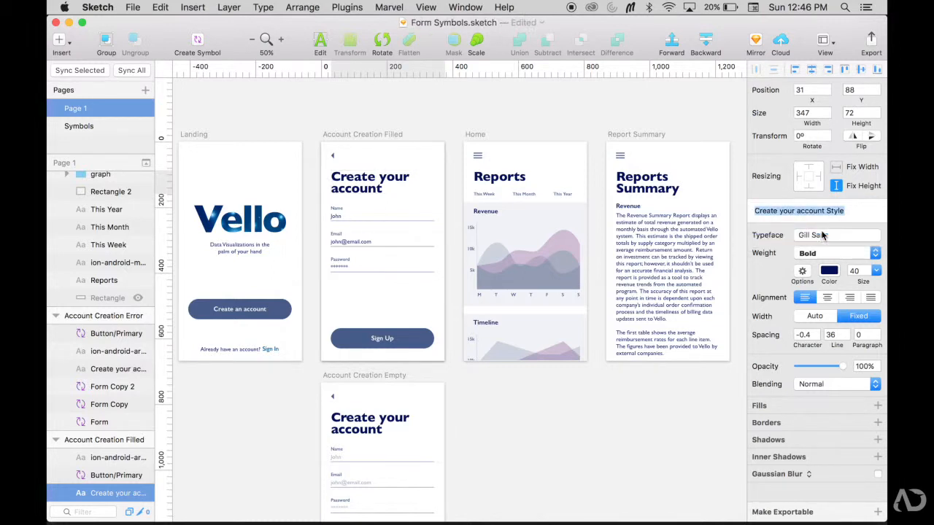
{"action": "type", "text": "H1"}
{"action": "key", "text": "Return"}
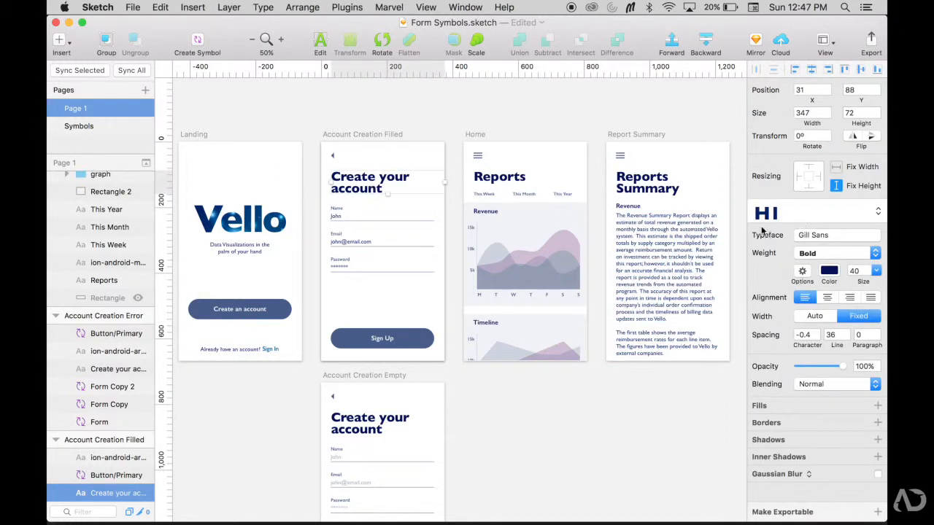
Step: Apply the H1 text style to the heading on the Account Creation Empty artboard
{"action": "left_click", "coordinate": [654, 398]}
{"action": "scroll", "coordinate": [654, 398], "scroll_direction": "down", "scroll_amount": 3}
{"action": "left_click", "coordinate": [368, 299]}
{"action": "left_click", "coordinate": [776, 211]}
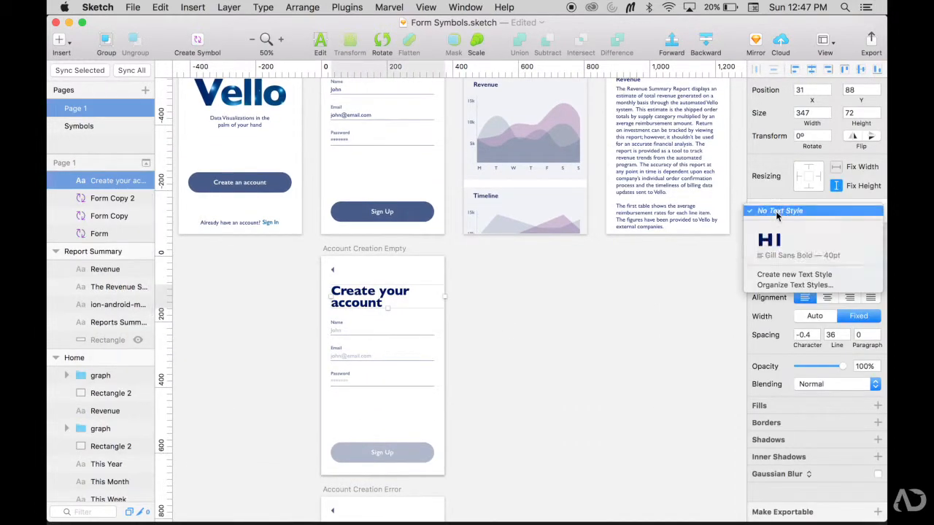
{"action": "left_click", "coordinate": [774, 245]}
Step: Apply the H1 text style to the heading on the Account Creation Error artboard
{"action": "scroll", "coordinate": [540, 363], "scroll_direction": "down", "scroll_amount": 5}
{"action": "scroll", "coordinate": [541, 359], "scroll_direction": "down", "scroll_amount": 1}
{"action": "left_click", "coordinate": [372, 370]}
{"action": "left_click", "coordinate": [784, 205]}
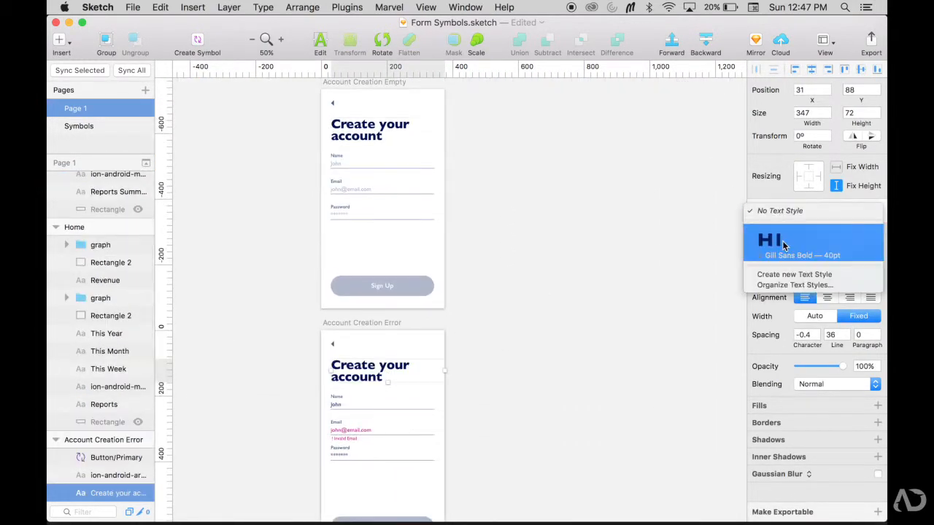
{"action": "left_click", "coordinate": [784, 241]}
Step: Apply the H1 text style to the "Reports" heading on Home and the "Reports Summary" heading on Report Summary
{"action": "scroll", "coordinate": [613, 248], "scroll_direction": "up", "scroll_amount": 10}
{"action": "left_click", "coordinate": [528, 255]}
{"action": "left_click", "coordinate": [793, 204]}
{"action": "left_click", "coordinate": [789, 240]}
{"action": "left_click", "coordinate": [650, 262]}
{"action": "left_click", "coordinate": [793, 207]}
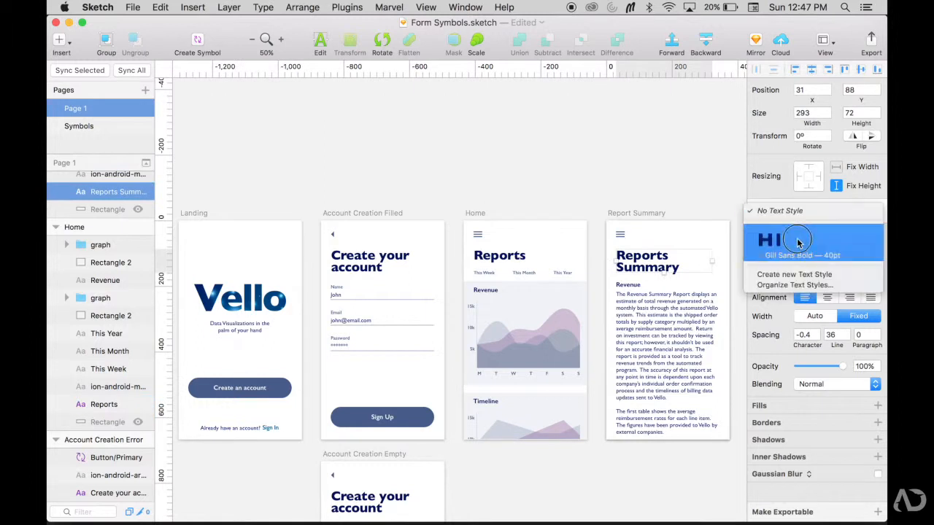
{"action": "left_click", "coordinate": [774, 241]}
Step: Open the Form symbol for editing from the Name field on the Account Creation Filled artboard
{"action": "scroll", "coordinate": [592, 235], "scroll_direction": "down", "scroll_amount": 5}
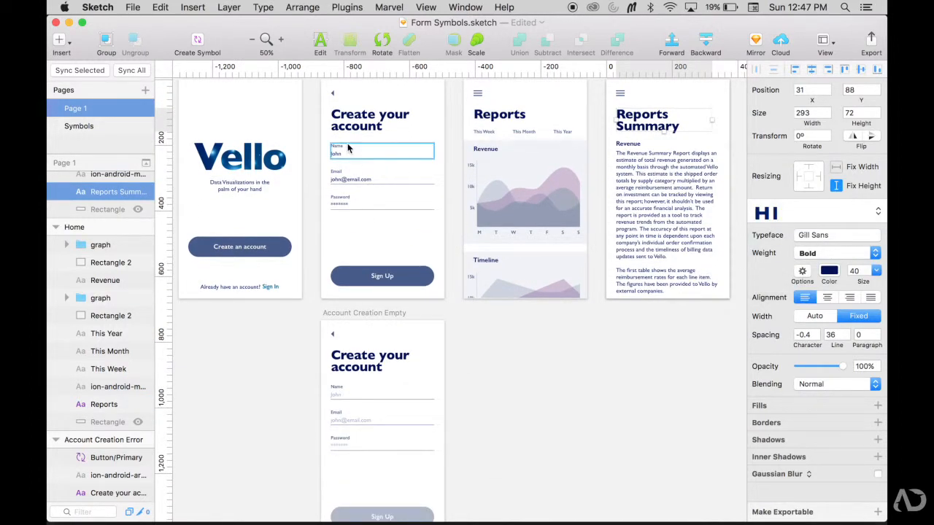
{"action": "scroll", "coordinate": [365, 204], "scroll_direction": "up", "scroll_amount": 2}
{"action": "scroll", "coordinate": [364, 205], "scroll_direction": "left", "scroll_amount": 2}
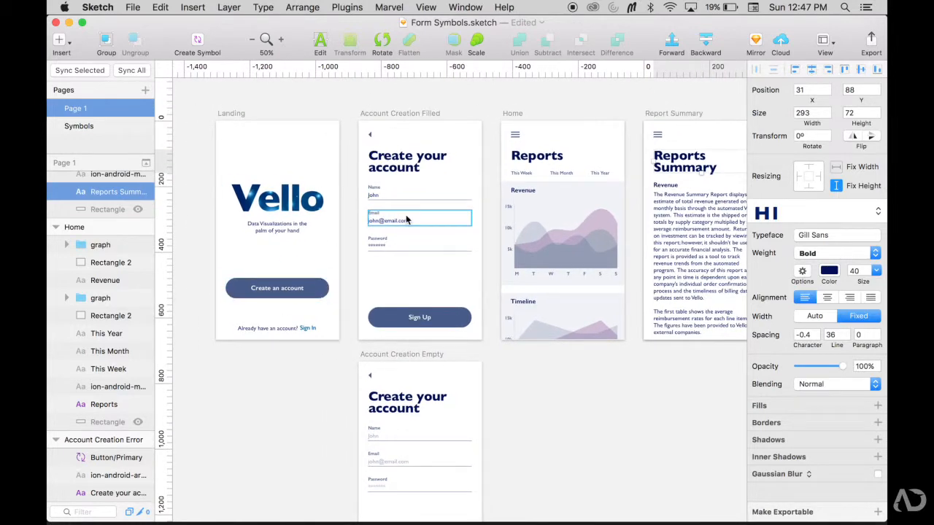
{"action": "scroll", "coordinate": [387, 266], "scroll_direction": "up", "scroll_amount": 2}
{"action": "key", "text": "super+0"}
{"action": "scroll", "coordinate": [386, 266], "scroll_direction": "up", "scroll_amount": 3}
{"action": "scroll", "coordinate": [387, 267], "scroll_direction": "left", "scroll_amount": 2}
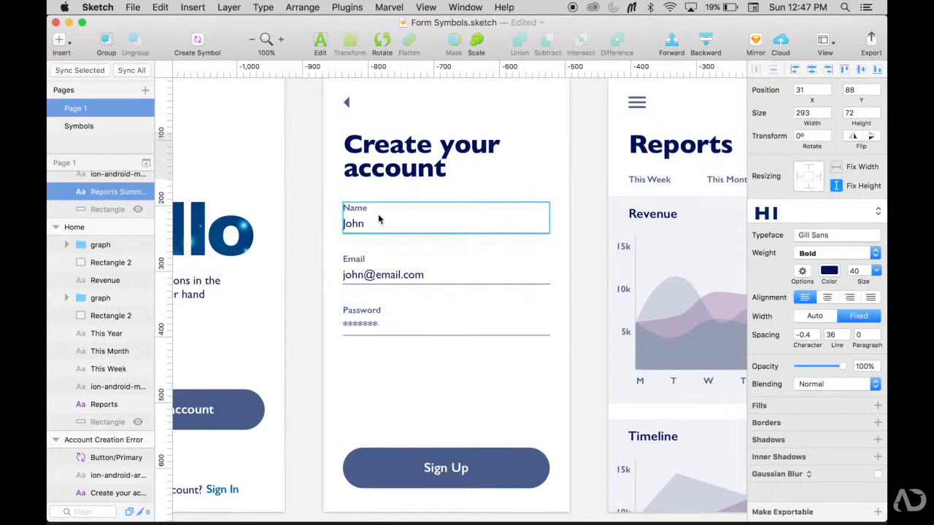
{"action": "left_click", "coordinate": [378, 219]}
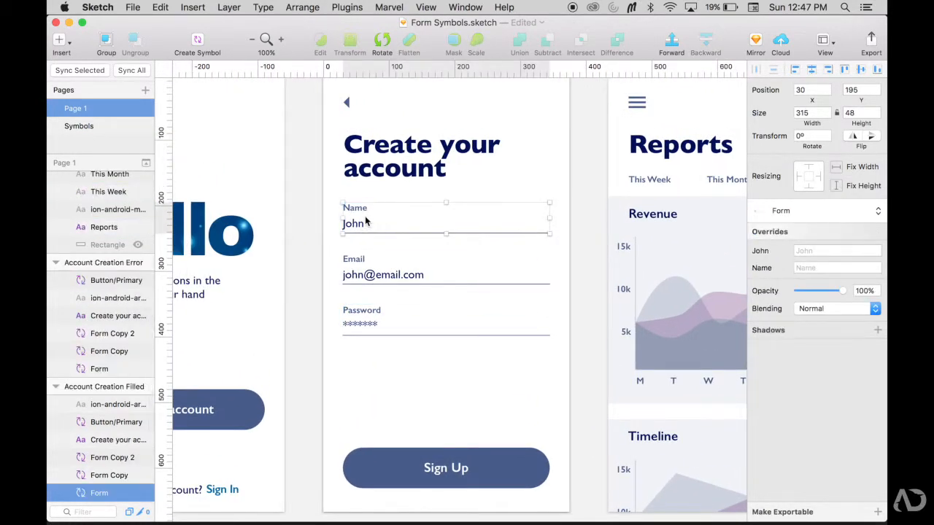
{"action": "double_click", "coordinate": [362, 219]}
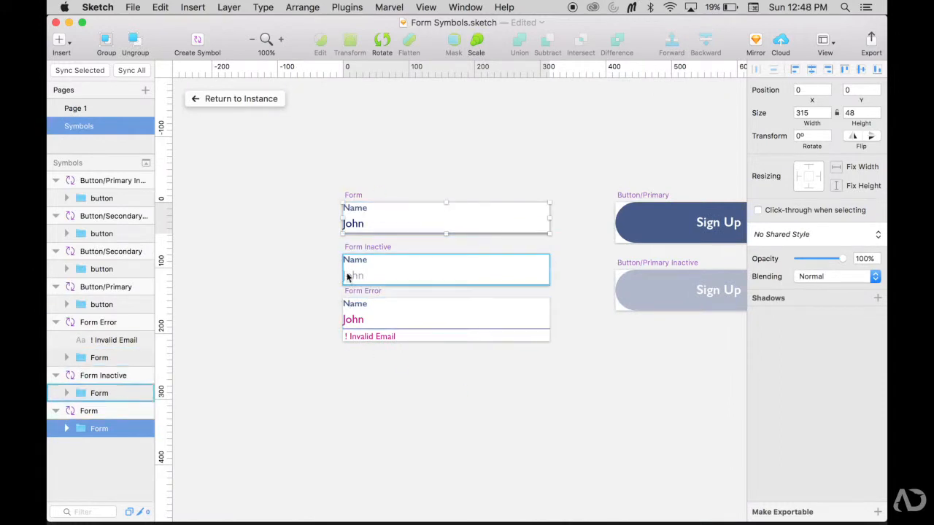
Step: Create a text style named Body from the value text below the Name label in the Form symbol
{"action": "double_click", "coordinate": [355, 226]}
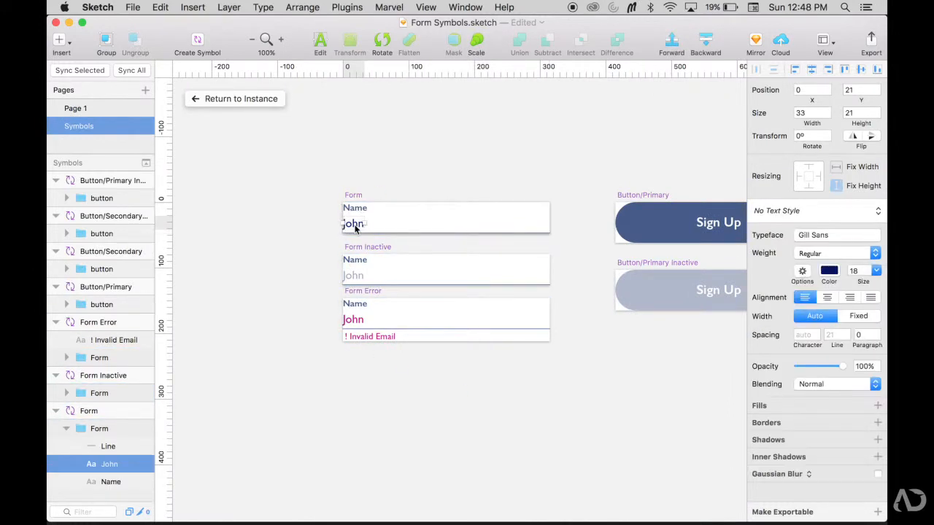
{"action": "left_click", "coordinate": [762, 211]}
{"action": "left_click", "coordinate": [791, 273]}
{"action": "type", "text": "Body"}
{"action": "left_click", "coordinate": [443, 170]}
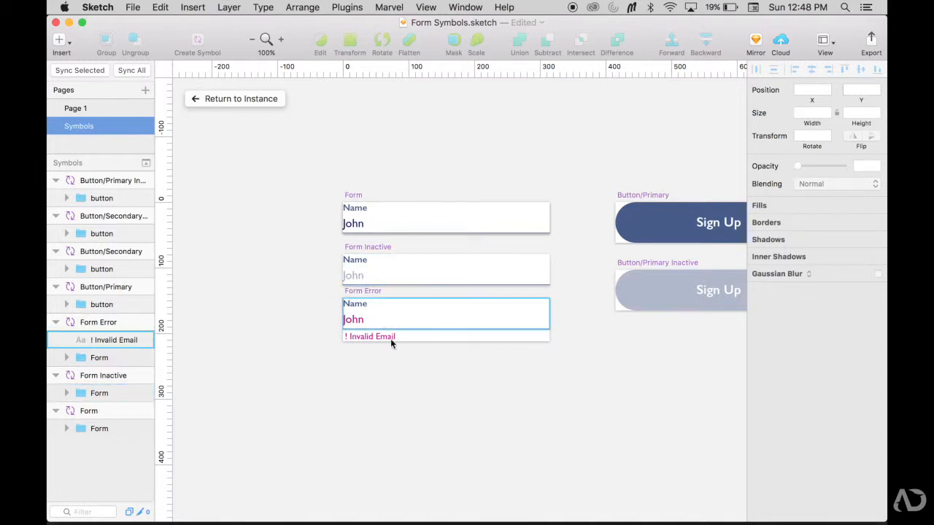
Step: Create a text style named Body/Inactive from the grey value text in the Form Inactive symbol
{"action": "double_click", "coordinate": [359, 277]}
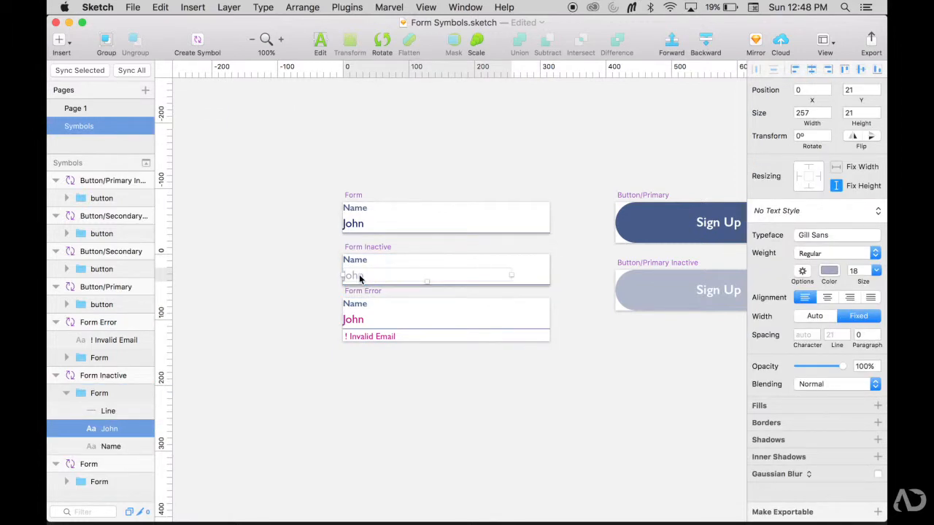
{"action": "left_click", "coordinate": [779, 212]}
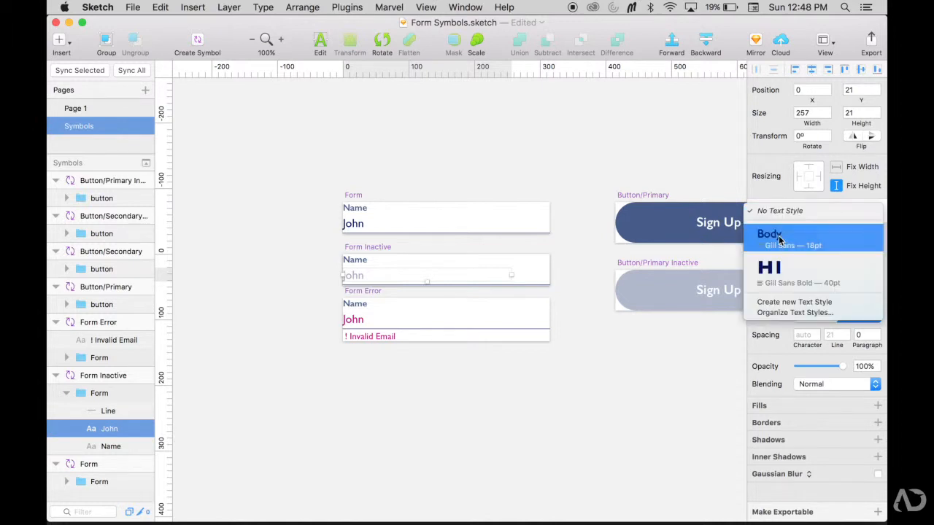
{"action": "left_click", "coordinate": [791, 302]}
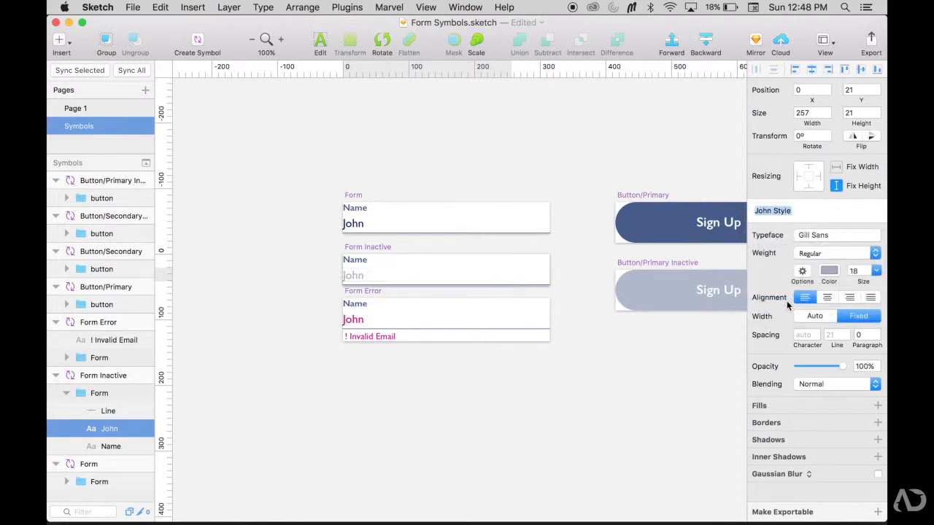
{"action": "type", "text": "Body/Inactive"}
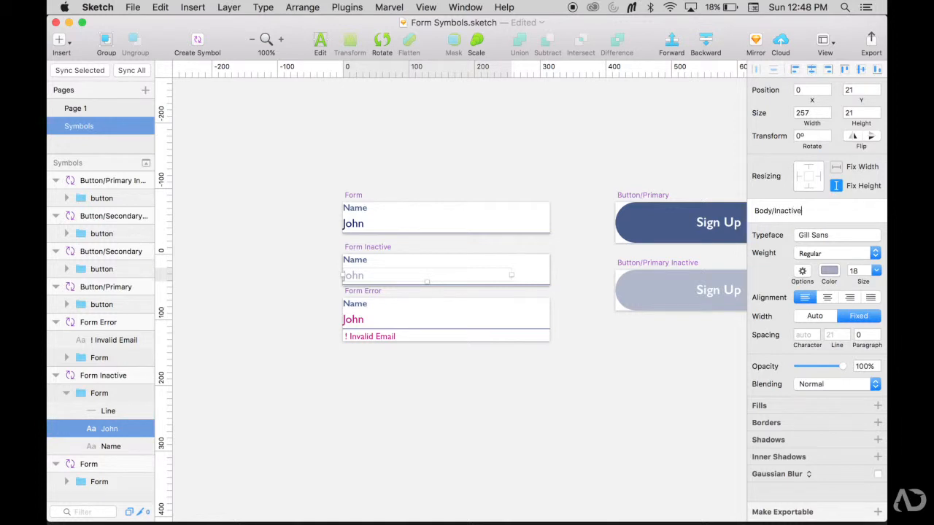
{"action": "key", "text": "Return"}
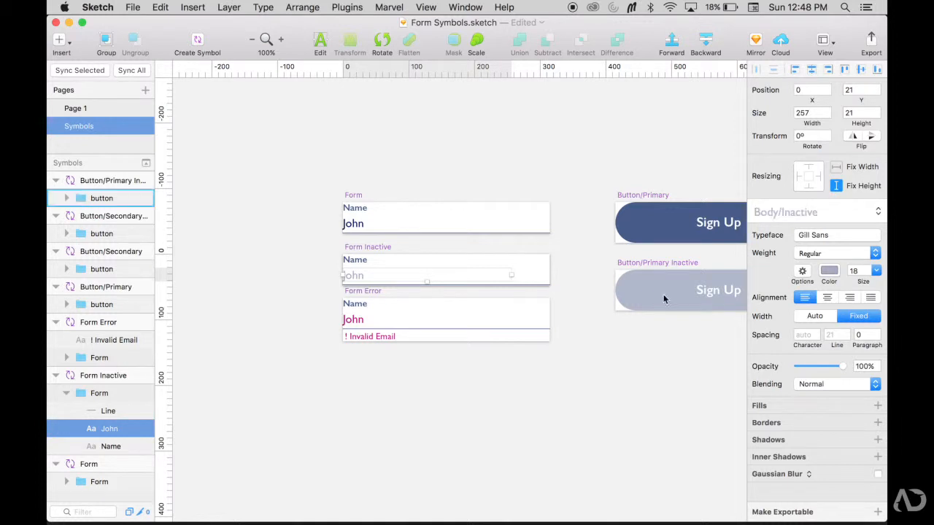
Step: Create a text style named Body/Error from the magenta value text in the Form Error symbol
{"action": "left_click", "coordinate": [385, 318]}
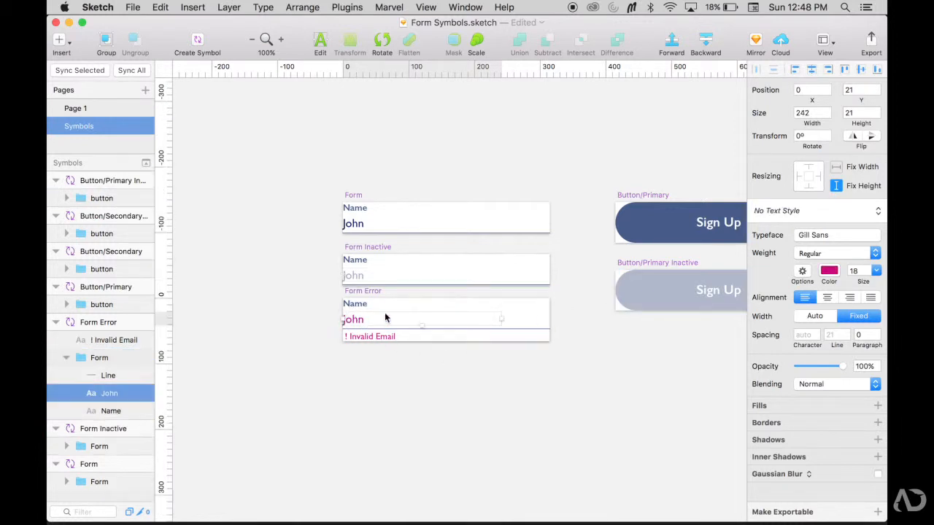
{"action": "left_click", "coordinate": [792, 211]}
{"action": "left_click", "coordinate": [777, 330]}
{"action": "type", "text": "Body/Error"}
{"action": "key", "text": "Return"}
Step: Create a text style named Error from the "! Invalid Email" message in the Form Error symbol
{"action": "left_click", "coordinate": [386, 338]}
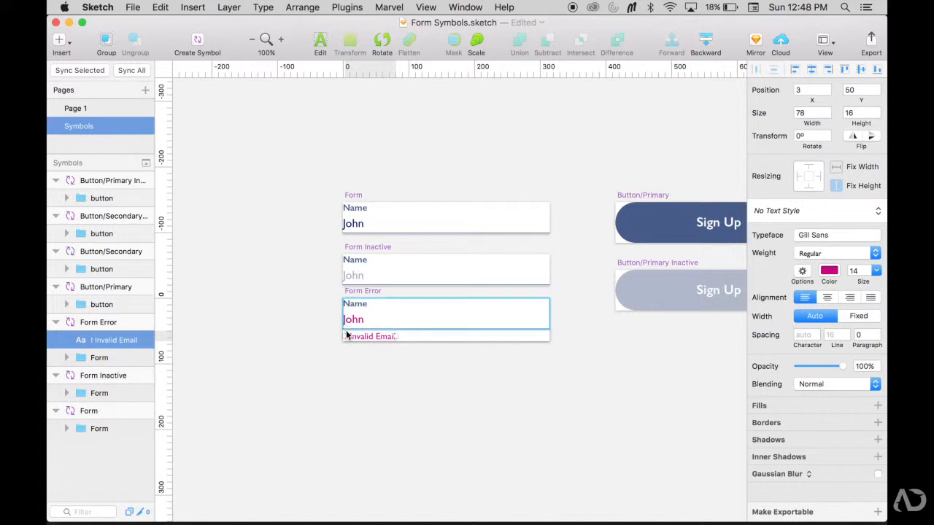
{"action": "double_click", "coordinate": [355, 319]}
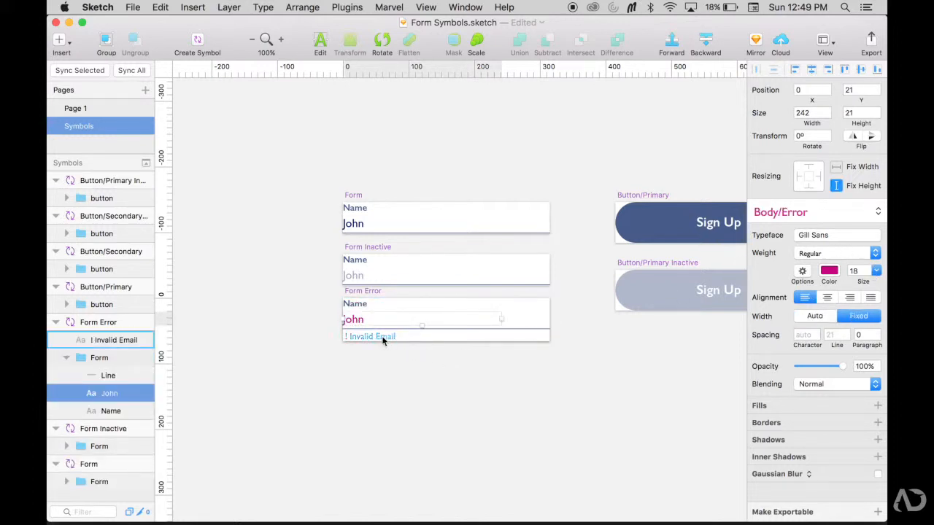
{"action": "left_click", "coordinate": [381, 336]}
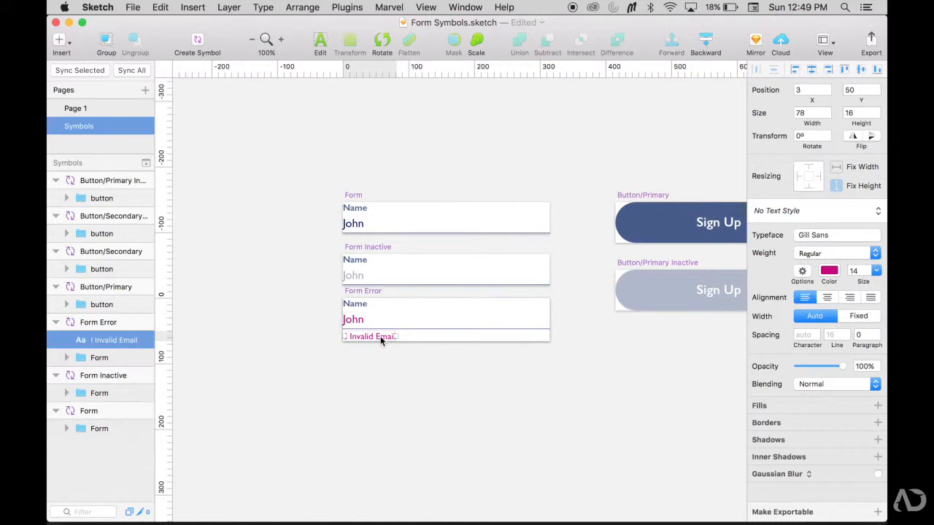
{"action": "left_click", "coordinate": [795, 218]}
{"action": "left_click", "coordinate": [795, 329]}
{"action": "type", "text": "Error"}
{"action": "key", "text": "Return"}
{"action": "left_click", "coordinate": [617, 435]}
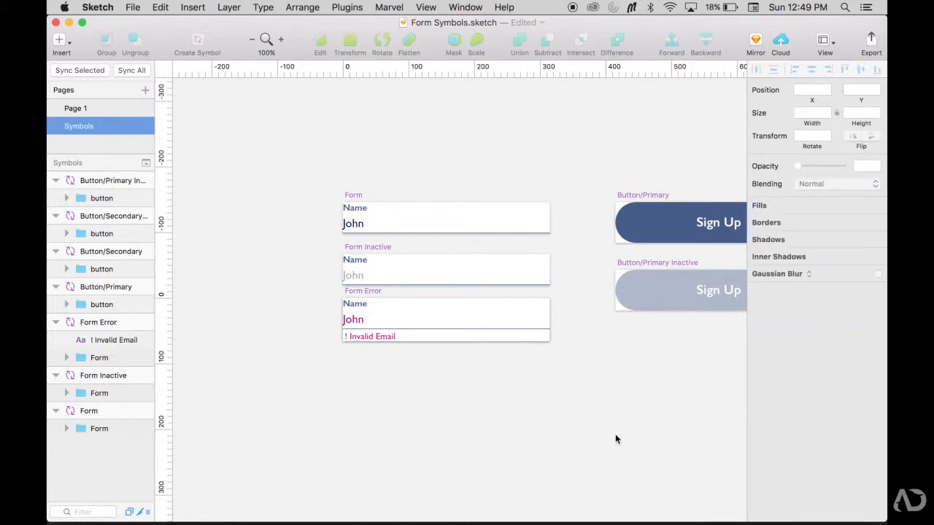
Step: Return to Page 1 and look over the form fields on the Account Creation Empty and Error artboards
{"action": "left_click", "coordinate": [104, 111]}
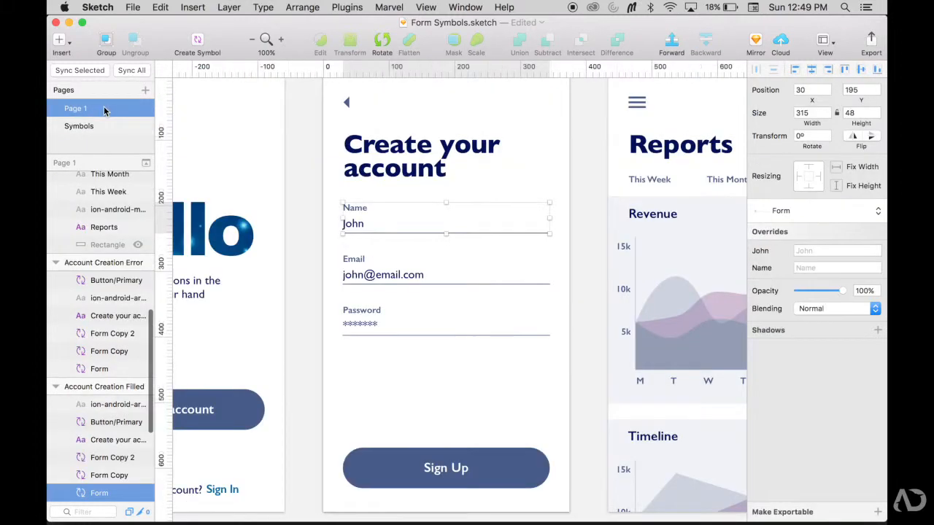
{"action": "scroll", "coordinate": [318, 294], "scroll_direction": "down", "scroll_amount": 3}
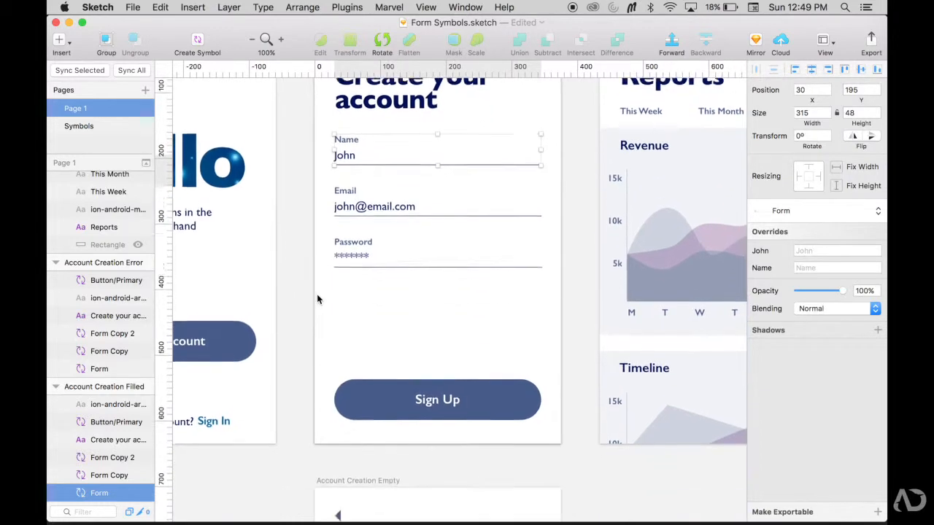
{"action": "left_click", "coordinate": [317, 295]}
{"action": "key", "text": "super+minus"}
{"action": "scroll", "coordinate": [317, 297], "scroll_direction": "down", "scroll_amount": 7}
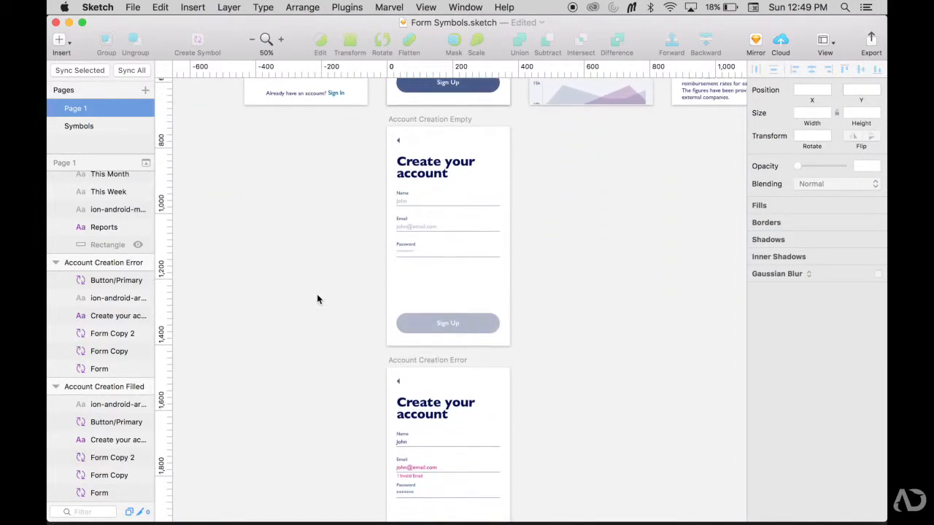
Step: Inspect the text styles of the value text in the Form Inactive and Form Error symbols, and return to the Page 1 overview
{"action": "left_click", "coordinate": [413, 229]}
{"action": "double_click", "coordinate": [413, 229]}
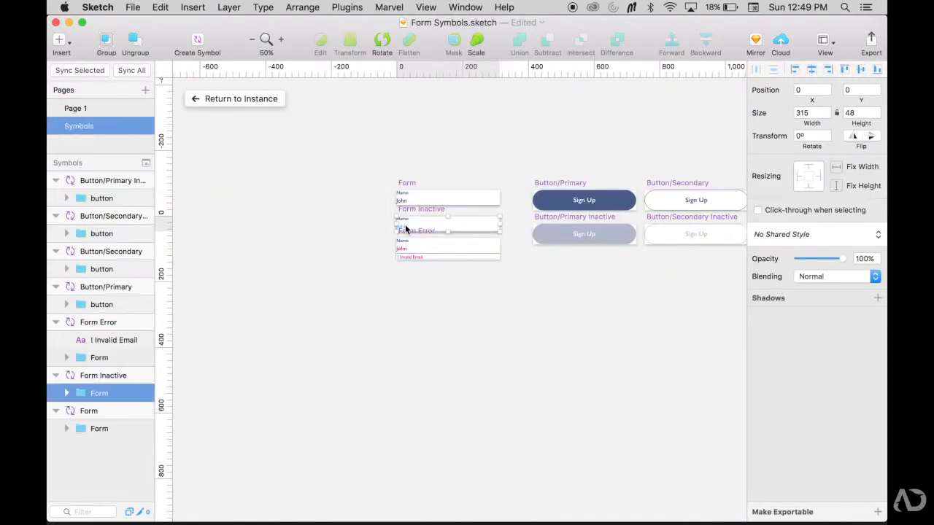
{"action": "double_click", "coordinate": [406, 226]}
{"action": "double_click", "coordinate": [405, 249]}
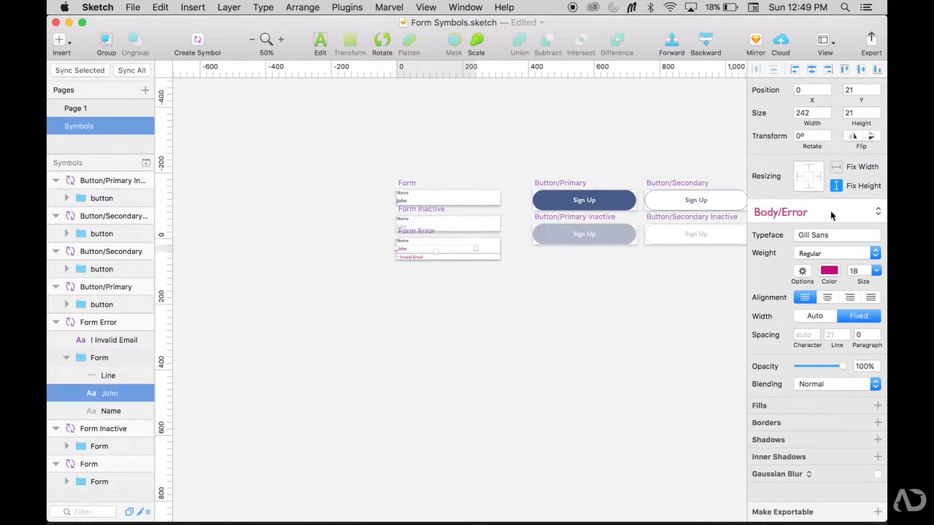
{"action": "left_click", "coordinate": [117, 108]}
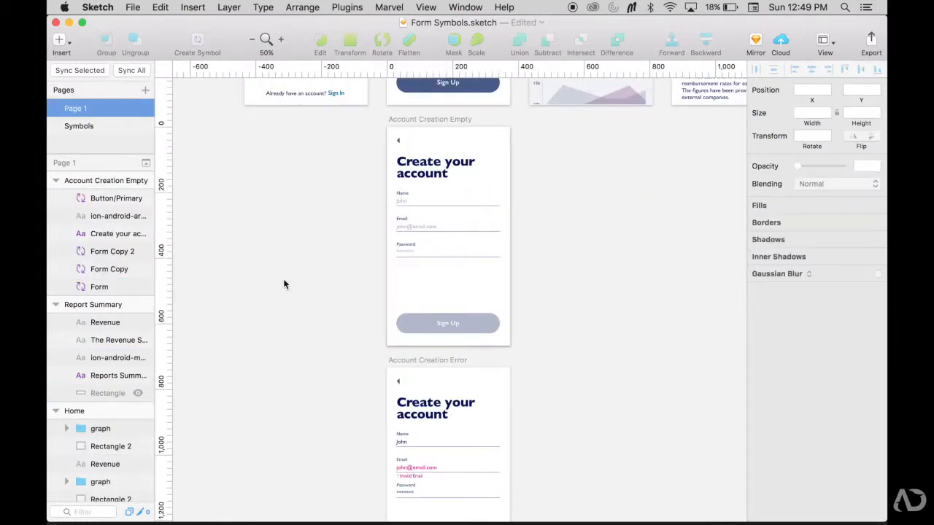
{"action": "key", "text": "super+minus"}
{"action": "key", "text": "super+0"}
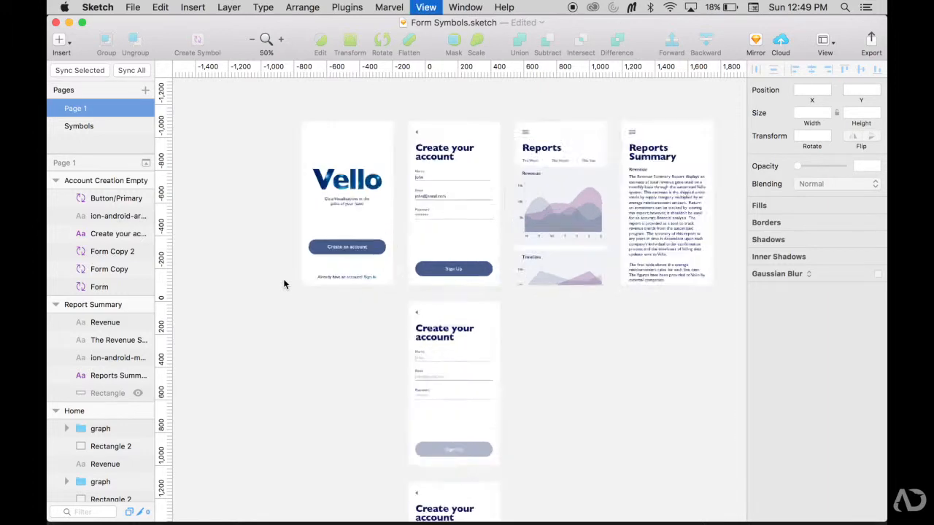
Step: Apply the Body text style to the "Already have an account?" text on the Landing artboard
{"action": "scroll", "coordinate": [284, 283], "scroll_direction": "up", "scroll_amount": 3}
{"action": "scroll", "coordinate": [284, 284], "scroll_direction": "left", "scroll_amount": 5}
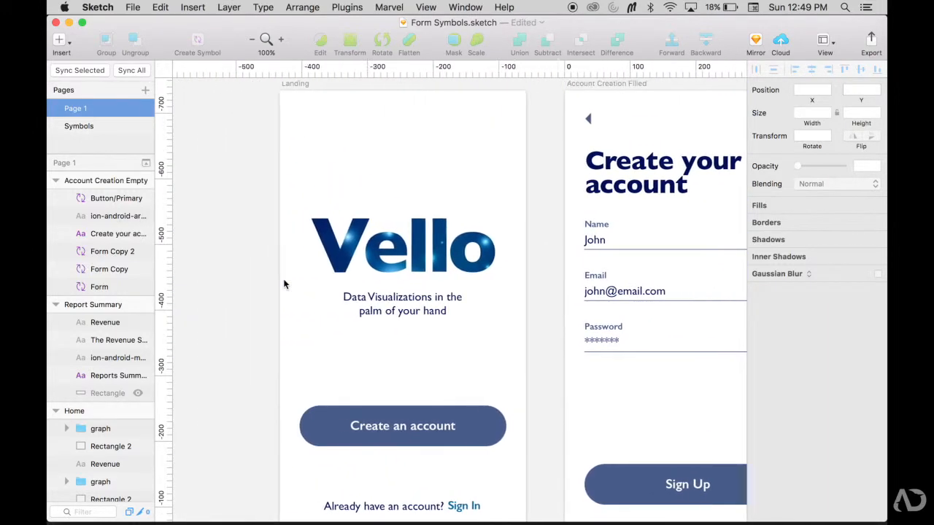
{"action": "scroll", "coordinate": [284, 284], "scroll_direction": "down", "scroll_amount": 3}
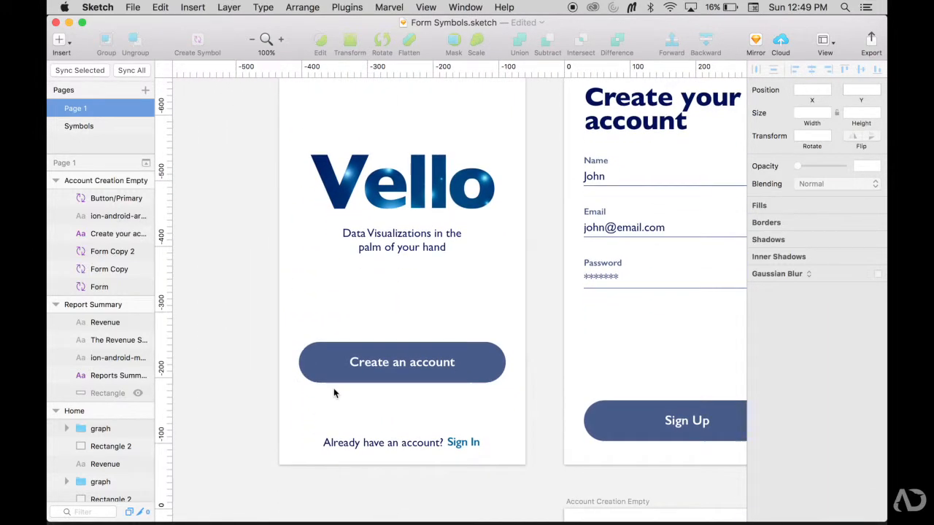
{"action": "left_click", "coordinate": [355, 446]}
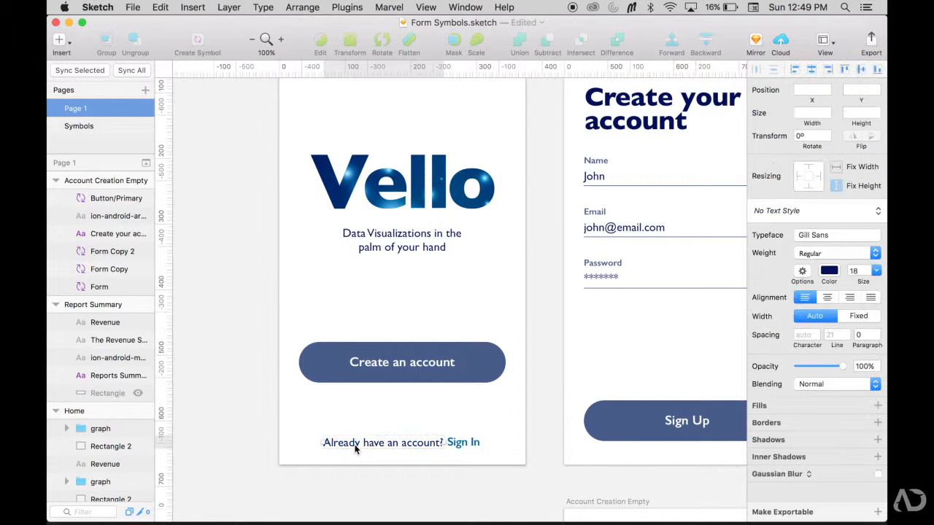
{"action": "left_click", "coordinate": [784, 212]}
{"action": "left_click", "coordinate": [783, 238]}
Step: Create a text style named Link from the "Sign In" text on the Landing artboard
{"action": "left_click", "coordinate": [464, 442]}
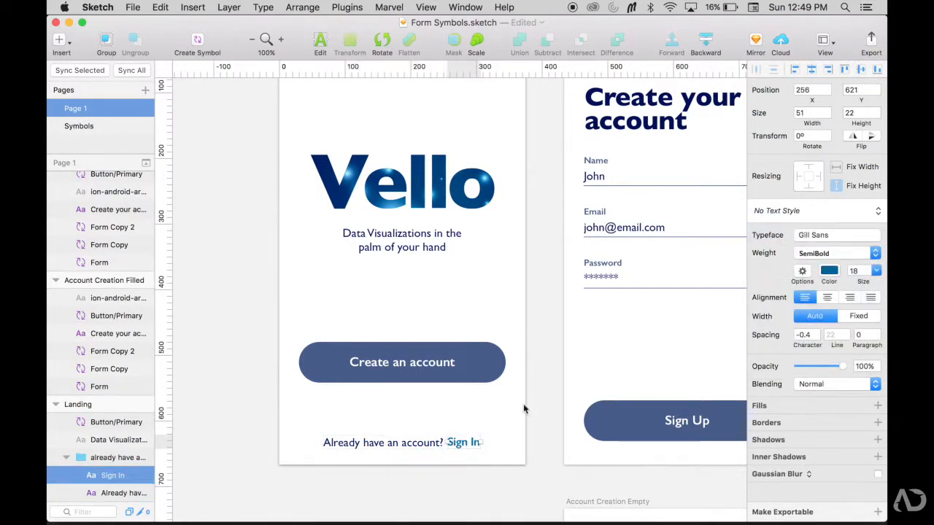
{"action": "left_click", "coordinate": [783, 212]}
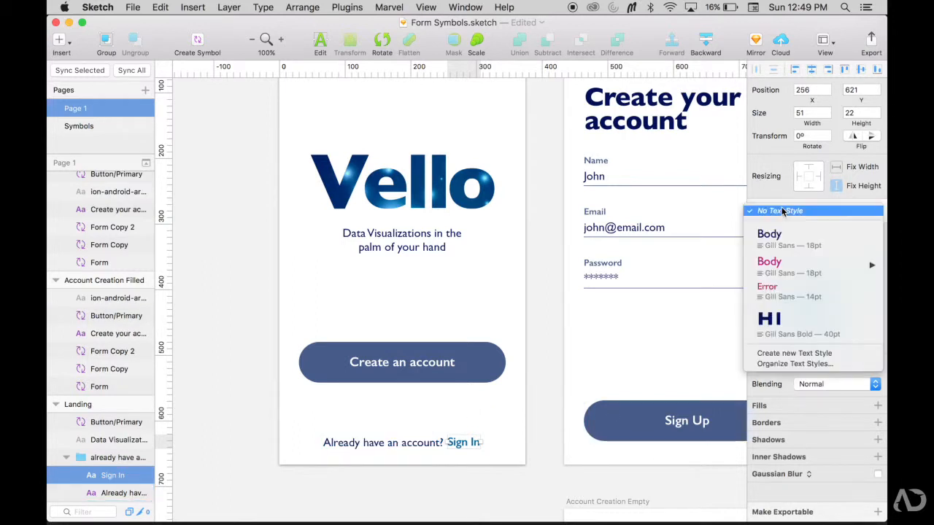
{"action": "left_click", "coordinate": [794, 354]}
{"action": "type", "text": "Link"}
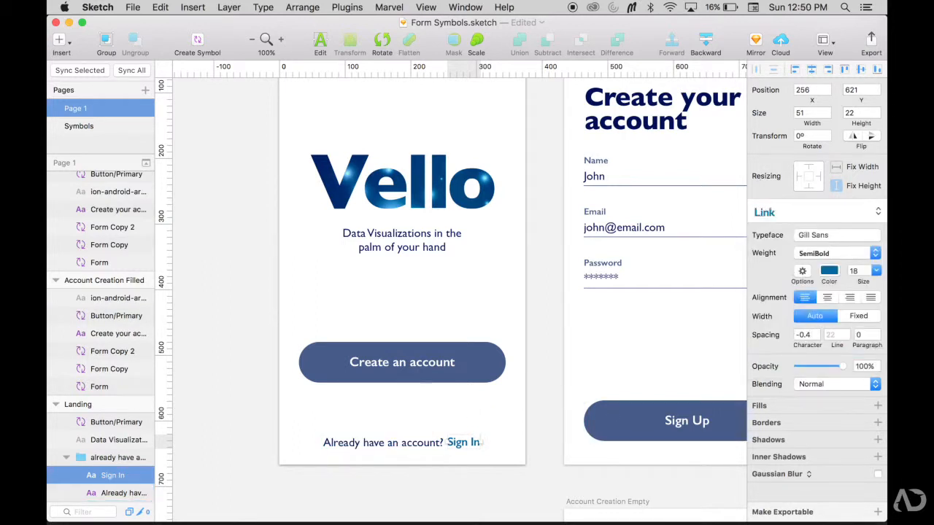
{"action": "left_click", "coordinate": [553, 396]}
Step: Apply the Body text style to the tagline below the Vello logo and center-align its text
{"action": "scroll", "coordinate": [553, 397], "scroll_direction": "up", "scroll_amount": 2}
{"action": "left_click", "coordinate": [428, 292]}
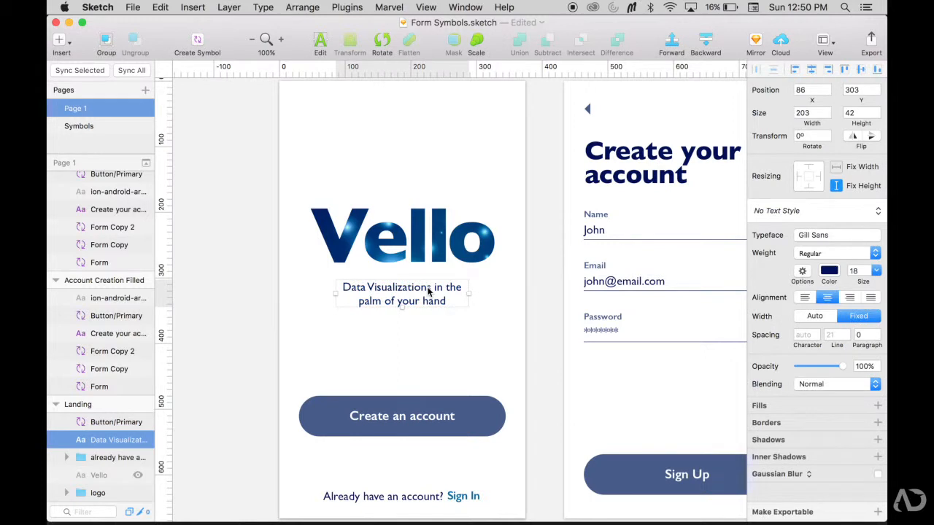
{"action": "left_click", "coordinate": [806, 213]}
{"action": "left_click", "coordinate": [802, 235]}
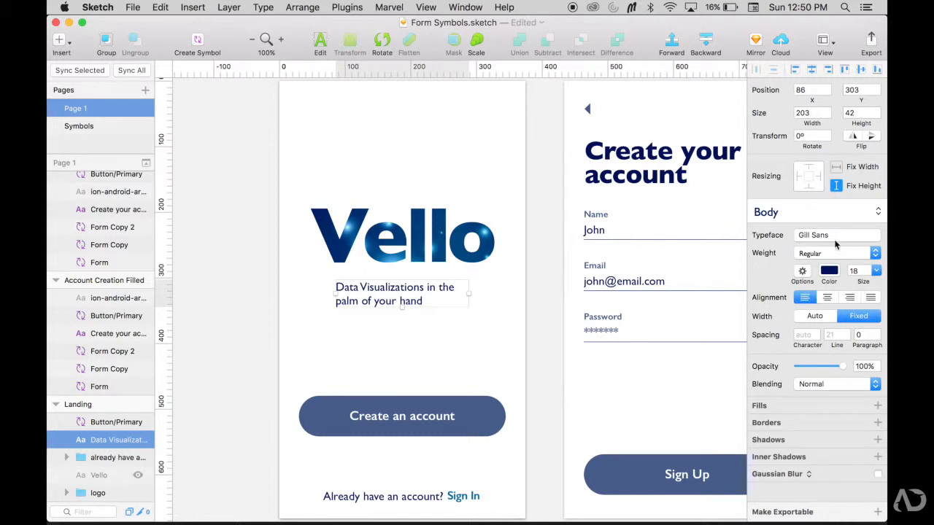
{"action": "left_click", "coordinate": [827, 297]}
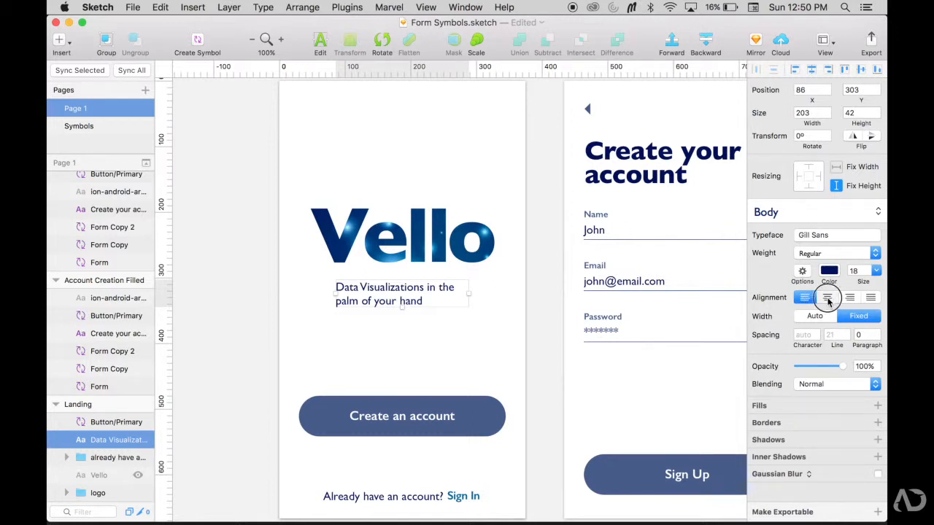
Step: Create a text style named Body/Center from the centered tagline on the Landing artboard
{"action": "left_click", "coordinate": [804, 211]}
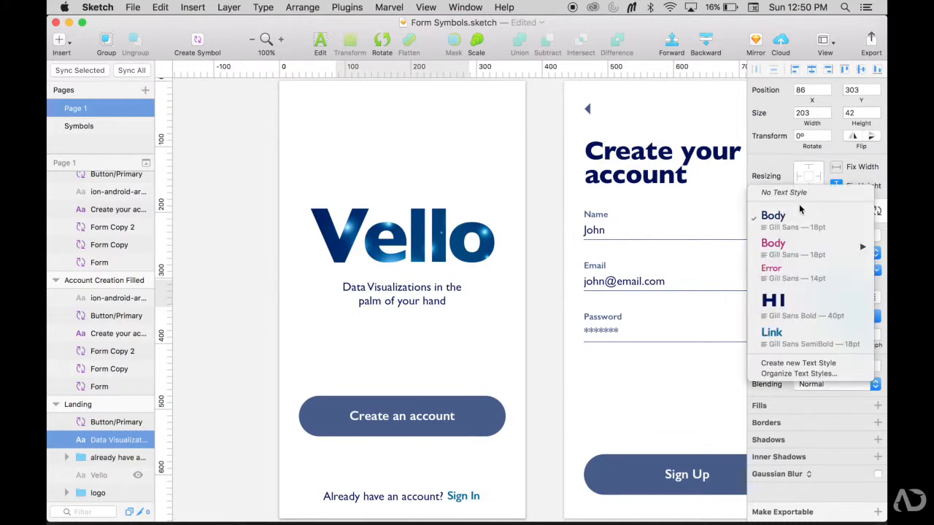
{"action": "left_click", "coordinate": [807, 361]}
{"action": "key", "text": "Right"}
{"action": "key", "text": "BackSpace"}
{"action": "key", "text": "BackSpace"}
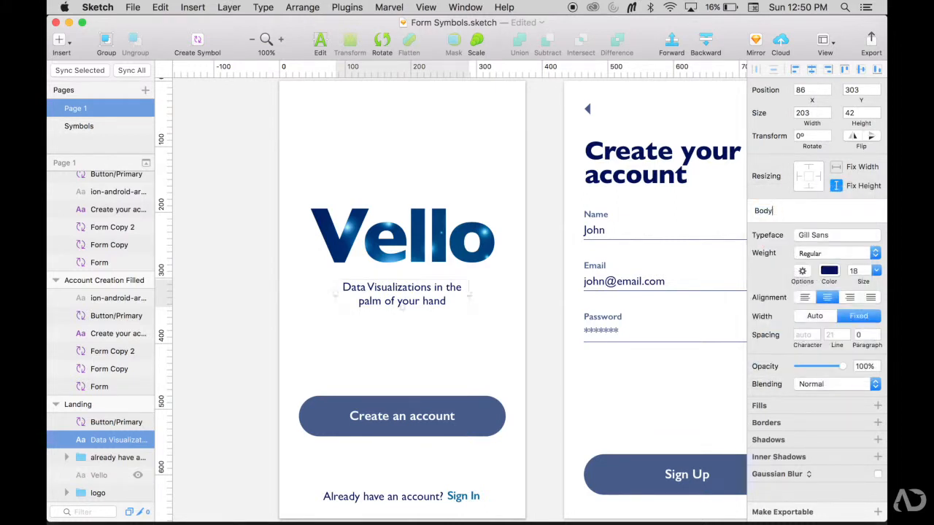
{"action": "type", "text": "/Center"}
{"action": "key", "text": "Return"}
{"action": "left_click", "coordinate": [544, 324]}
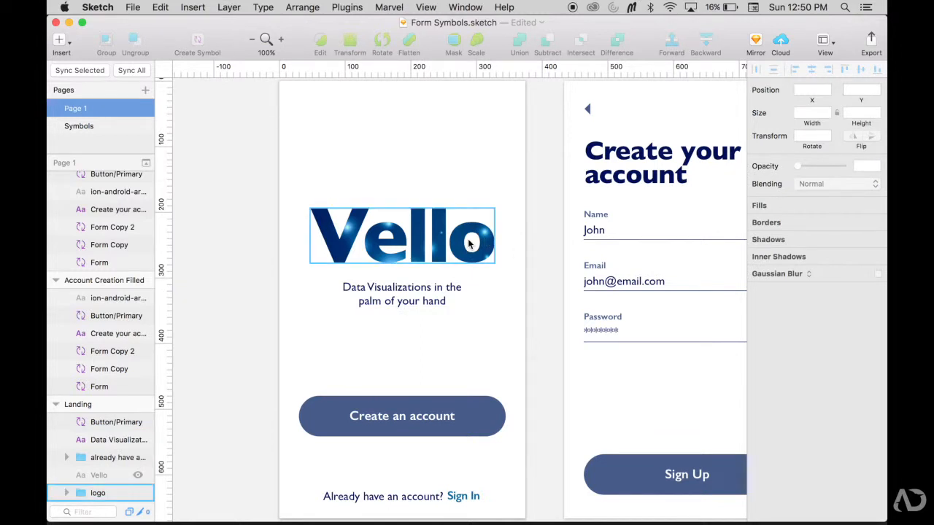
Step: Open the Button/Primary symbol for editing from the "Create an account" button on the Landing artboard
{"action": "scroll", "coordinate": [470, 243], "scroll_direction": "down", "scroll_amount": 3}
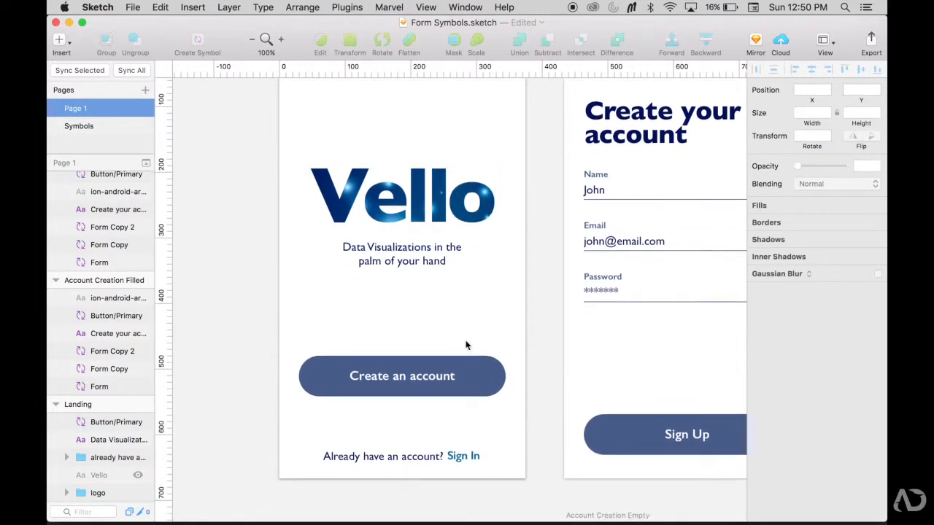
{"action": "left_click", "coordinate": [480, 387]}
{"action": "key", "text": "super+minus"}
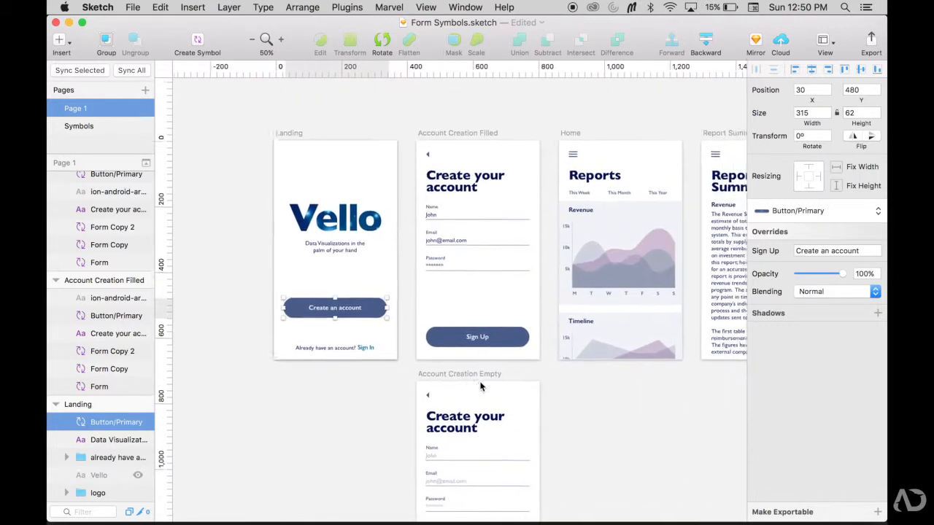
{"action": "scroll", "coordinate": [480, 386], "scroll_direction": "down", "scroll_amount": 10}
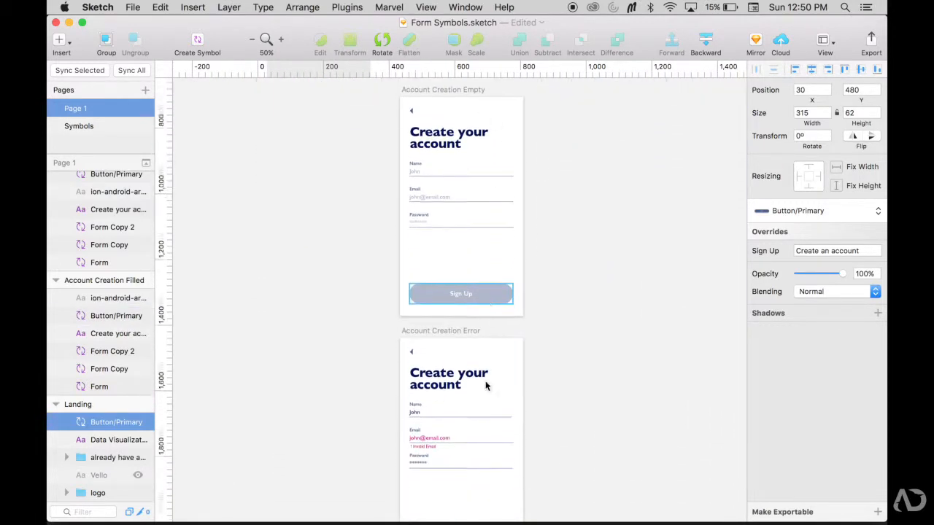
{"action": "scroll", "coordinate": [486, 386], "scroll_direction": "up", "scroll_amount": 10}
{"action": "scroll", "coordinate": [486, 386], "scroll_direction": "left", "scroll_amount": 2}
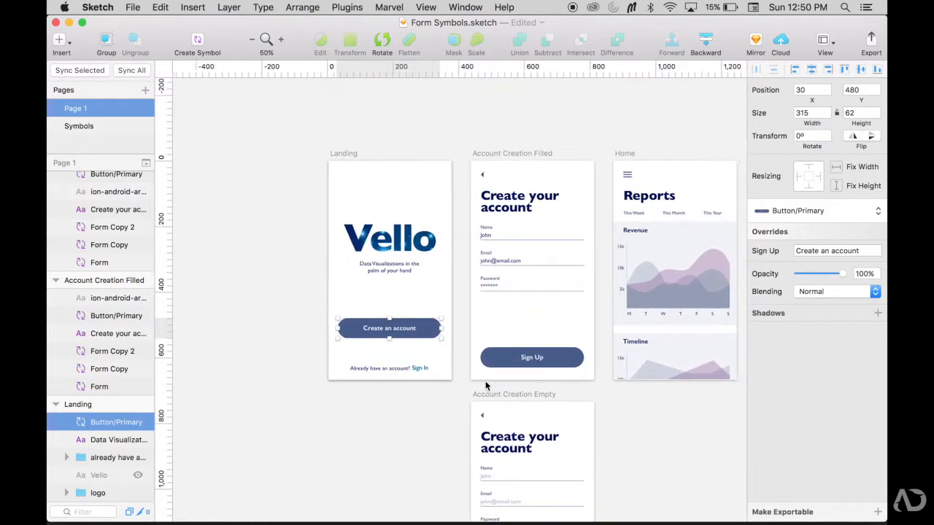
{"action": "key", "text": "super+plus"}
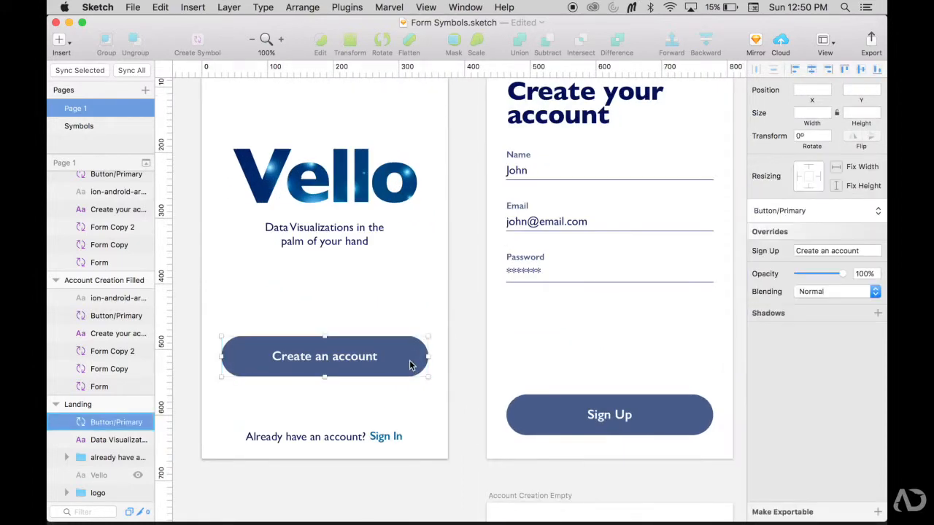
{"action": "double_click", "coordinate": [409, 365]}
Step: Create a text style named Button/Primary from the Sign Up label in the Button/Primary symbol
{"action": "double_click", "coordinate": [338, 357]}
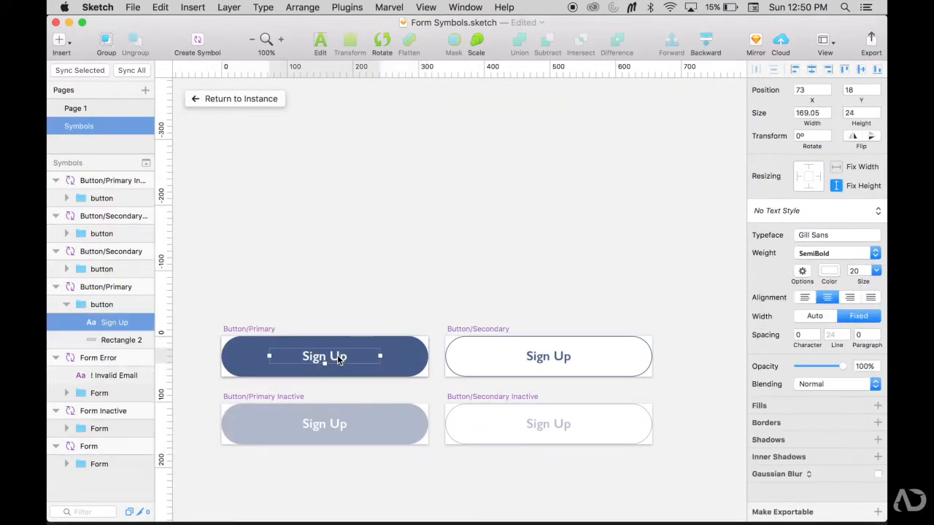
{"action": "left_click", "coordinate": [776, 215]}
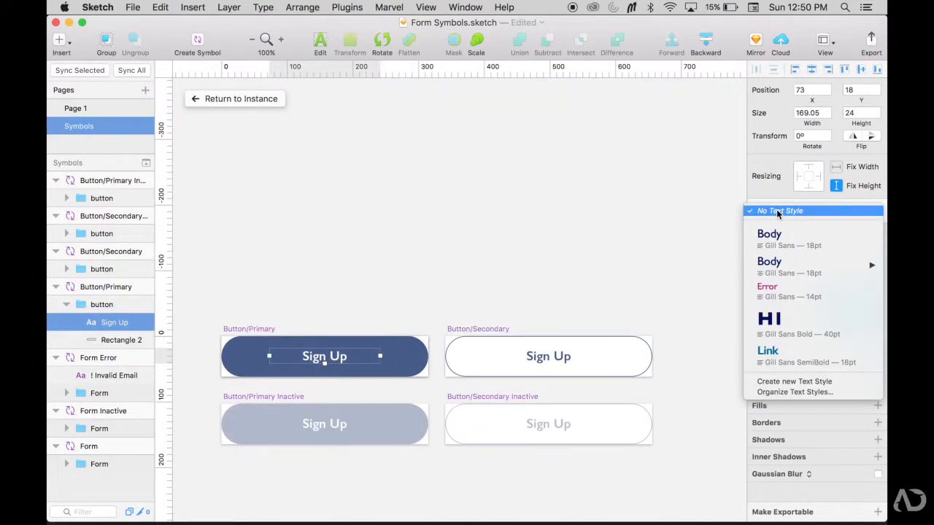
{"action": "left_click", "coordinate": [791, 383]}
{"action": "type", "text": "Bo"}
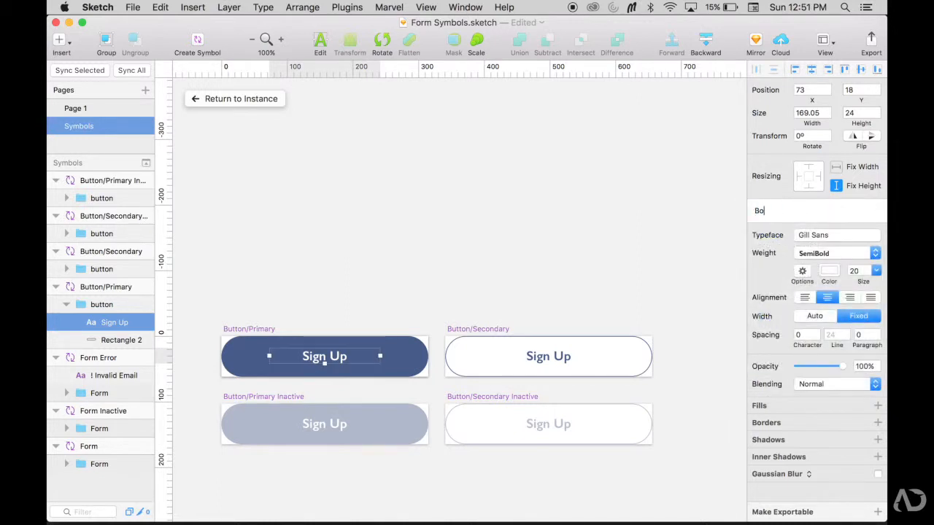
{"action": "type", "text": "tton/Primary"}
{"action": "key", "text": "Return"}
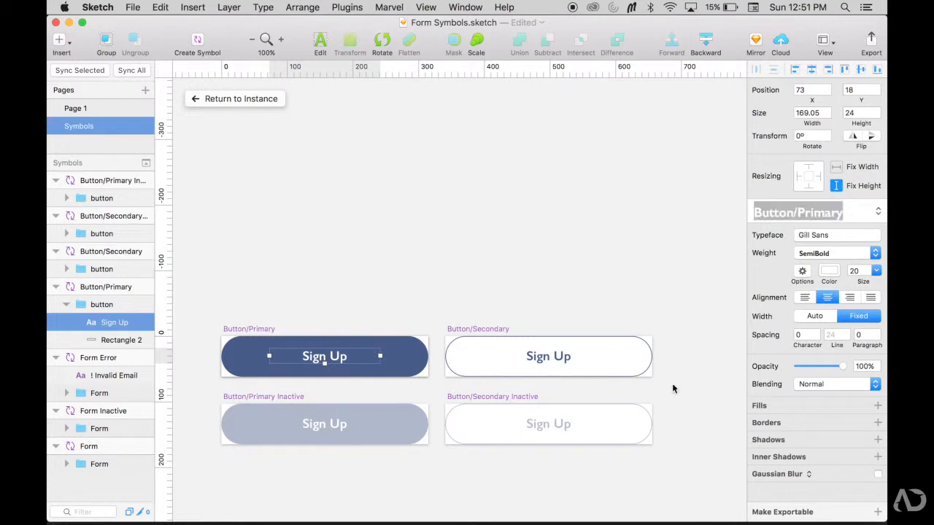
Step: Apply the Button/Primary text style to the Sign Up label in the Button/Primary Inactive symbol
{"action": "double_click", "coordinate": [338, 426]}
{"action": "mouse_move", "coordinate": [792, 291]}
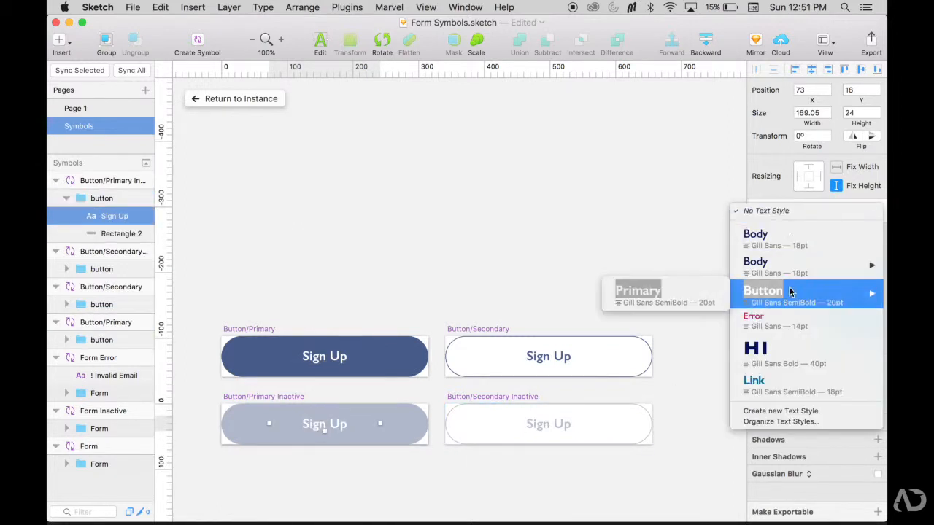
{"action": "left_click", "coordinate": [688, 295]}
Step: Create a text style named Button/Secondary from the Sign Up label in the Button/Secondary symbol
{"action": "left_click", "coordinate": [550, 359]}
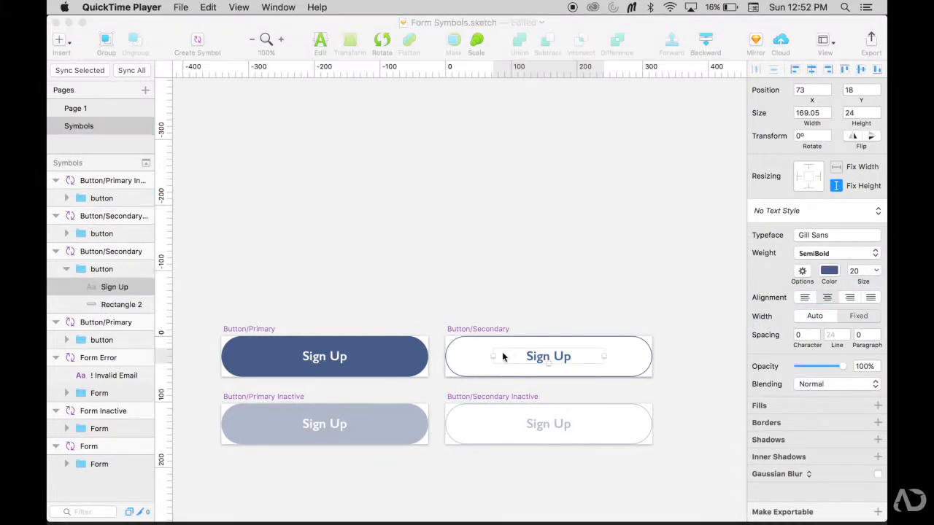
{"action": "left_click", "coordinate": [803, 213]}
{"action": "left_click", "coordinate": [780, 411]}
{"action": "type", "text": "Button/Secondary"}
{"action": "key", "text": "Return"}
Step: Apply the Button/Secondary text style to the Sign Up label in the Button/Secondary Inactive symbol
{"action": "left_click", "coordinate": [562, 428], "text": "super"}
{"action": "left_click", "coordinate": [802, 213]}
{"action": "mouse_move", "coordinate": [790, 292]}
{"action": "left_click", "coordinate": [685, 321]}
{"action": "left_click", "coordinate": [685, 321]}
Step: Rename the Body text style to Body/Left in the text style organizer
{"action": "left_click", "coordinate": [577, 358], "text": "super"}
{"action": "left_click", "coordinate": [803, 212]}
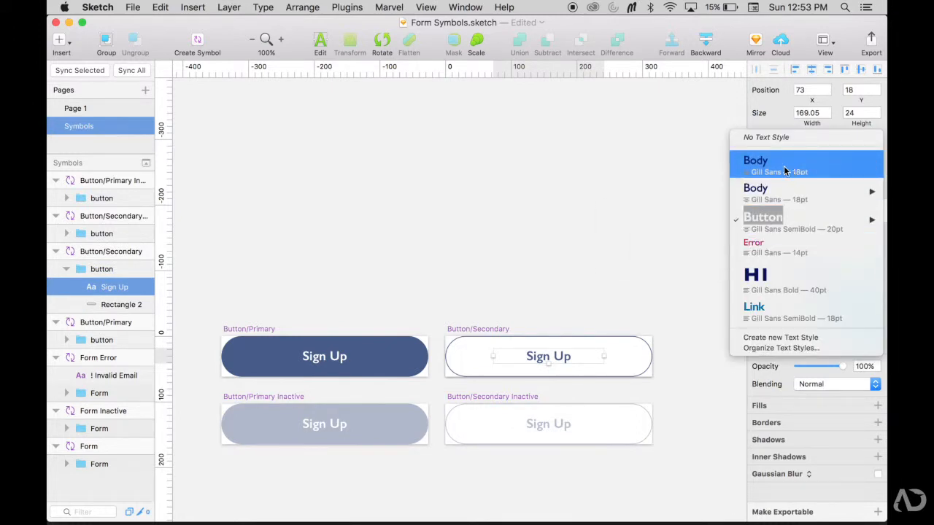
{"action": "mouse_move", "coordinate": [807, 192]}
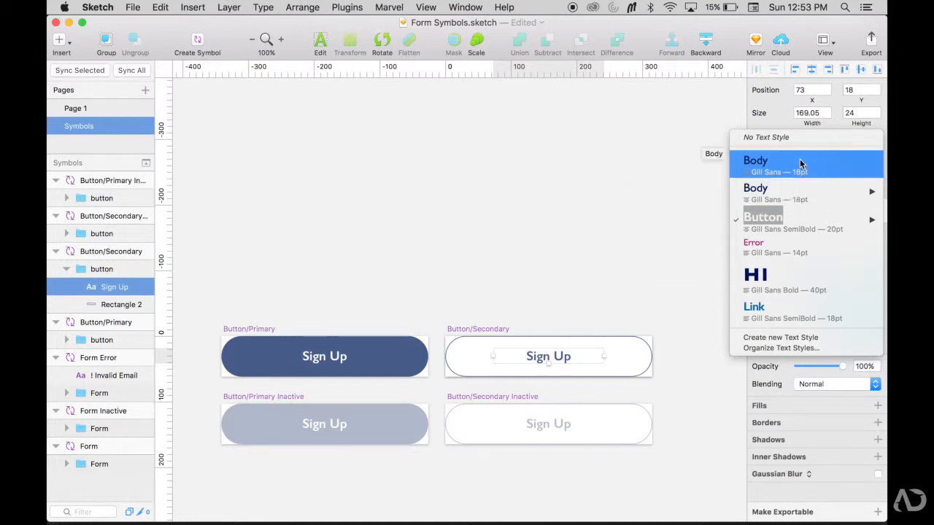
{"action": "left_click", "coordinate": [810, 348]}
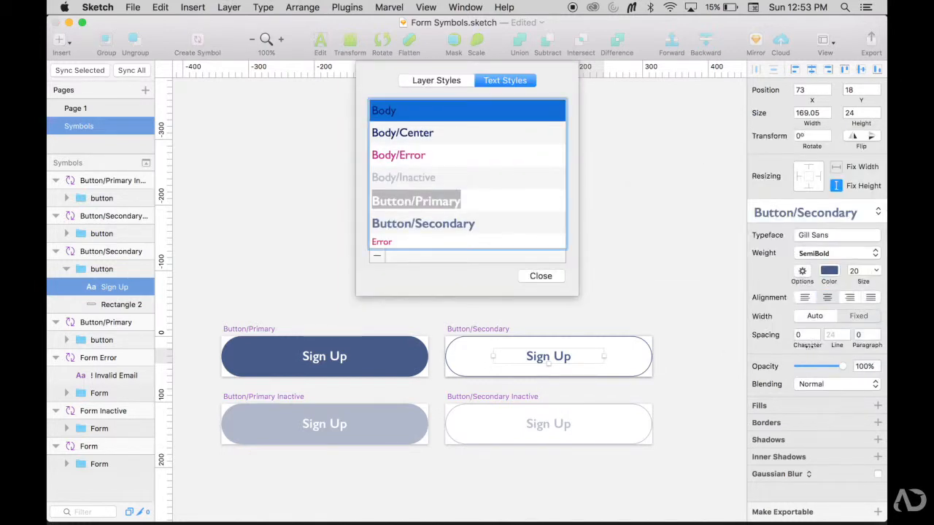
{"action": "double_click", "coordinate": [397, 111]}
{"action": "key", "text": "Right"}
{"action": "type", "text": "/"}
{"action": "key", "text": "Return"}
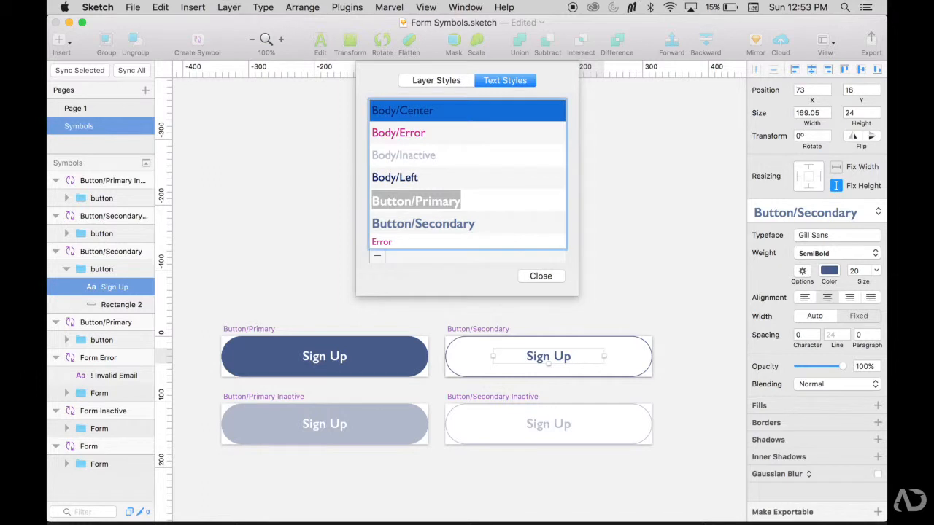
{"action": "left_click", "coordinate": [540, 276]}
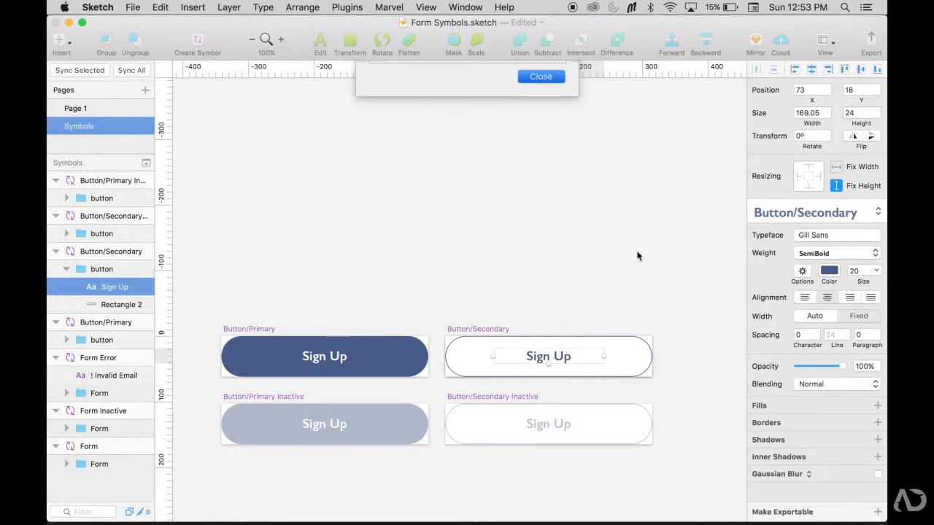
Step: Review the text styles grouped under Body and Button in the list of available styles
{"action": "left_click", "coordinate": [802, 212]}
{"action": "mouse_move", "coordinate": [757, 192]}
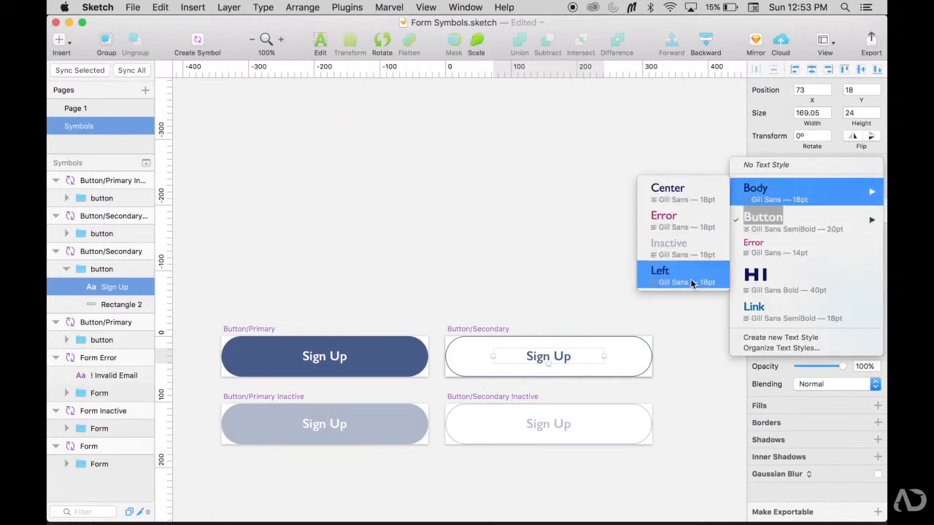
{"action": "mouse_move", "coordinate": [755, 215]}
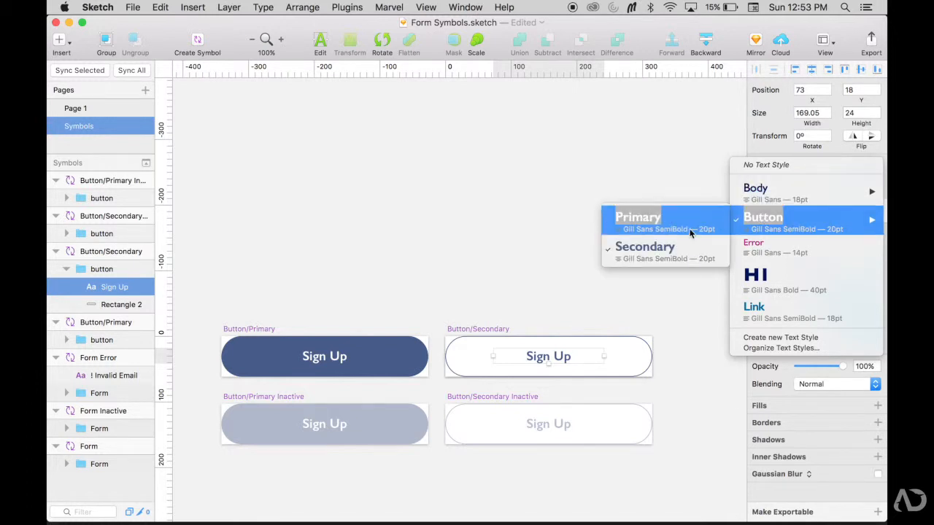
{"action": "left_click", "coordinate": [533, 183]}
Step: Return to Page 1 and check the text styles of the Landing artboard's tagline, account prompt and Sign In link
{"action": "left_click", "coordinate": [117, 113]}
{"action": "left_click", "coordinate": [470, 311]}
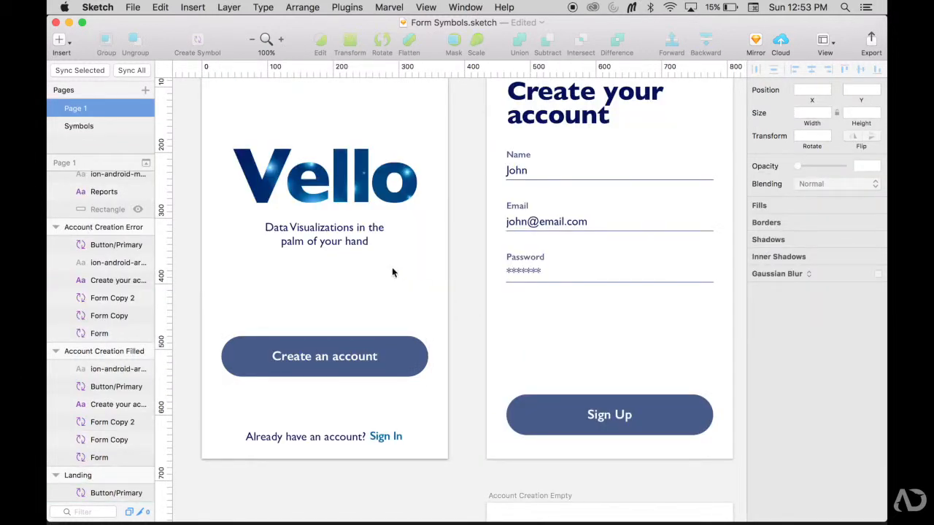
{"action": "left_click", "coordinate": [306, 237]}
{"action": "left_click", "coordinate": [296, 434]}
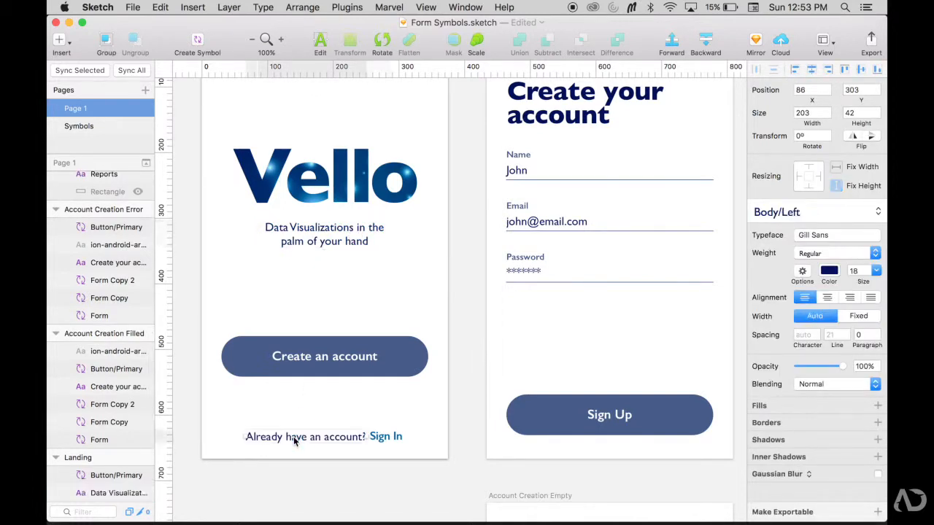
{"action": "left_click", "coordinate": [386, 437]}
{"action": "left_click", "coordinate": [472, 368]}
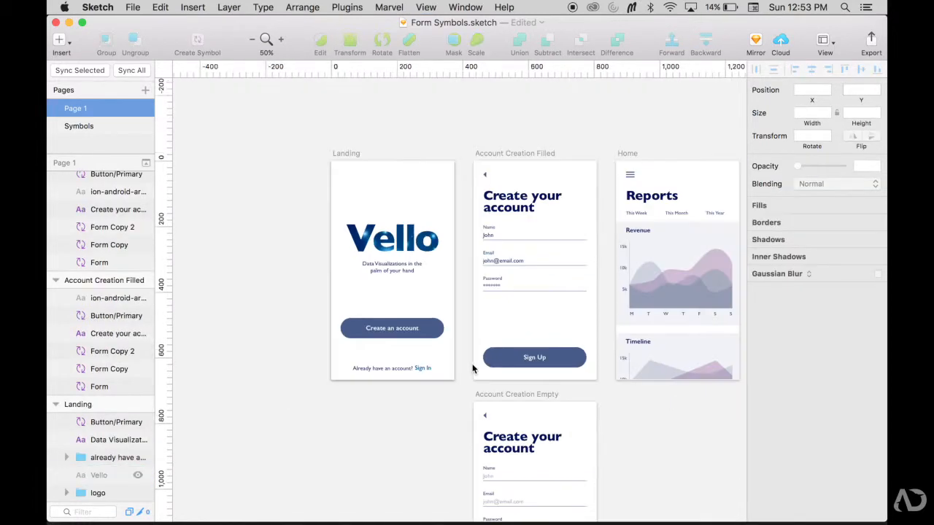
{"action": "key", "text": "super+plus"}
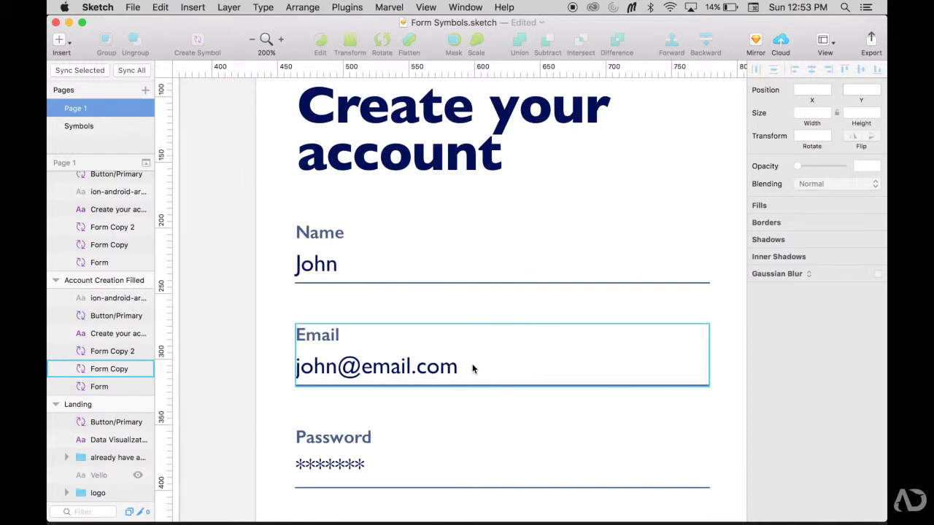
{"action": "scroll", "coordinate": [472, 367], "scroll_direction": "right", "scroll_amount": 1}
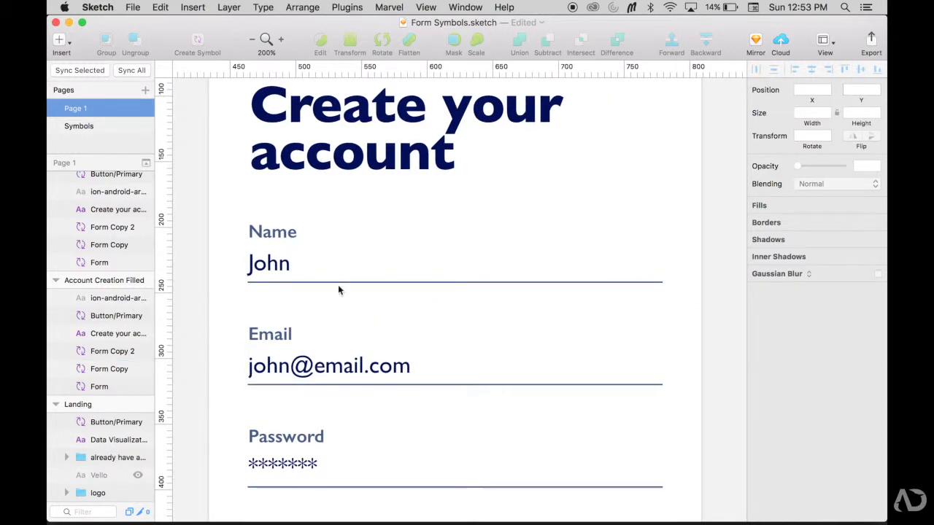
Step: In the Form symbol, widen the Name label to 111 and save its formatting as a new text style named Label
{"action": "left_click", "coordinate": [284, 241]}
{"action": "double_click", "coordinate": [284, 246]}
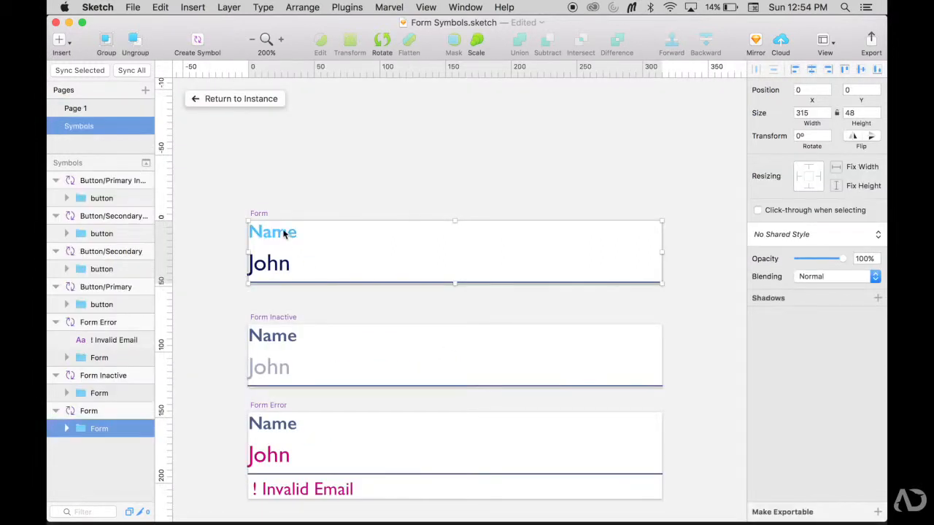
{"action": "left_click", "coordinate": [284, 232]}
{"action": "left_click_drag", "start_coordinate": [295, 232], "coordinate": [394, 232]}
{"action": "left_click", "coordinate": [765, 211]}
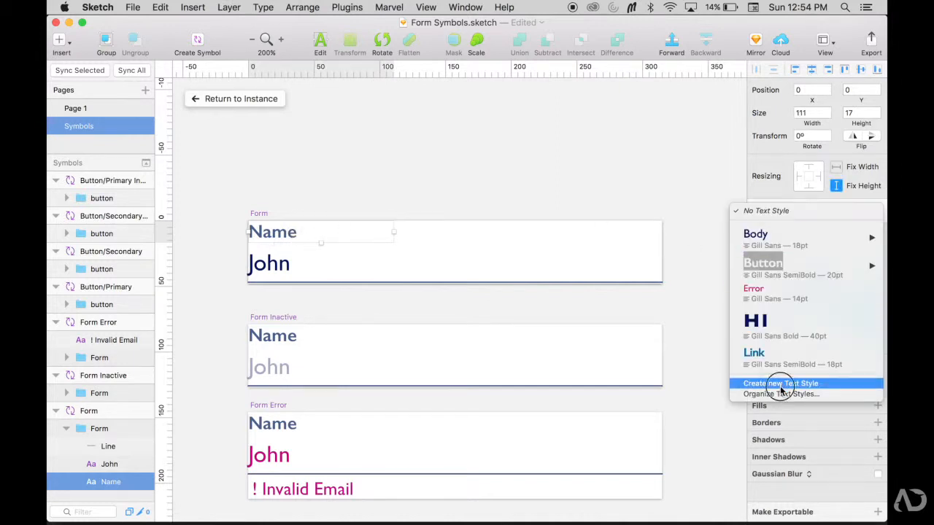
{"action": "left_click", "coordinate": [784, 379]}
{"action": "type", "text": "Label"}
{"action": "key", "text": "Return"}
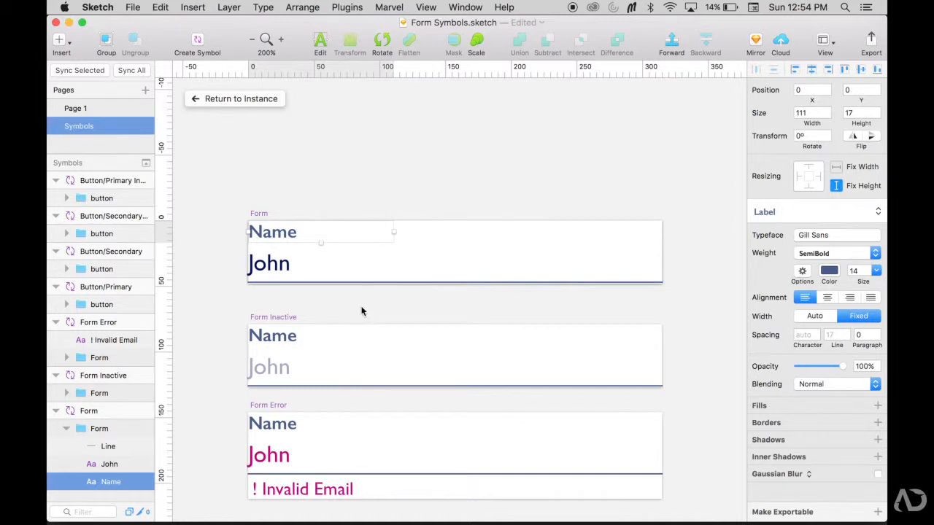
Step: Apply the Label text style to the Name labels in the Form Inactive and Form Error symbols
{"action": "left_click", "coordinate": [289, 336]}
{"action": "double_click", "coordinate": [289, 423]}
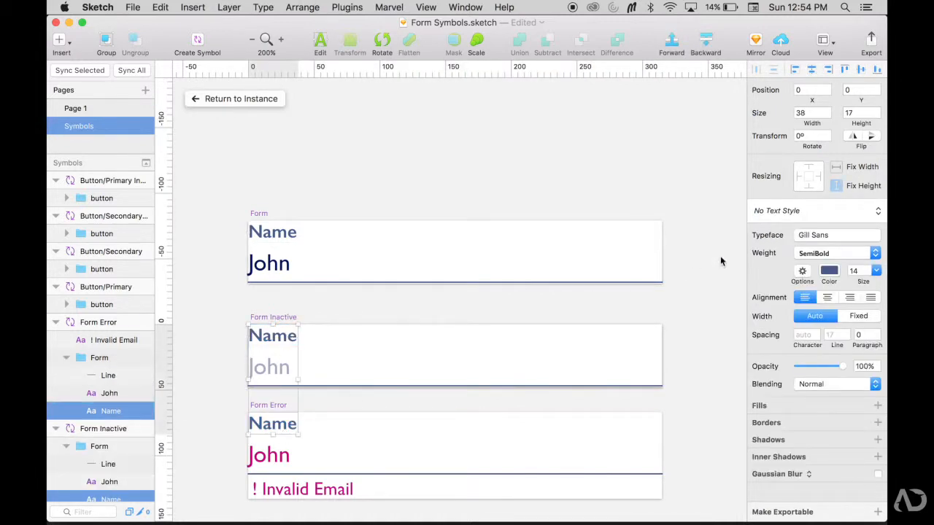
{"action": "left_click", "coordinate": [803, 211]}
{"action": "left_click", "coordinate": [745, 349]}
{"action": "left_click", "coordinate": [695, 317]}
Step: Return to Page 1 and apply the Label text style to This Week, This Month and This Year on the Home artboard
{"action": "key", "text": "super+0"}
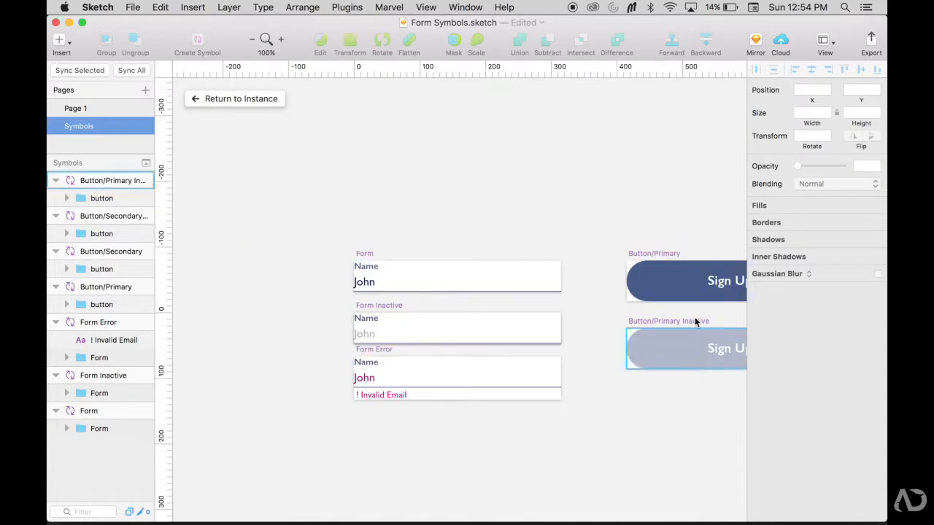
{"action": "left_click", "coordinate": [239, 100]}
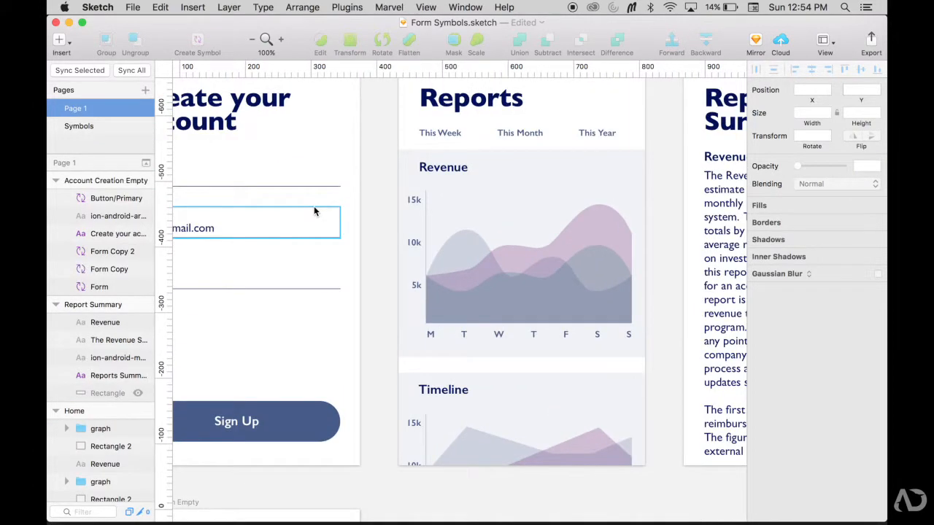
{"action": "scroll", "coordinate": [314, 206], "scroll_direction": "up", "scroll_amount": 3}
{"action": "key", "text": "super+plus"}
{"action": "scroll", "coordinate": [314, 206], "scroll_direction": "up", "scroll_amount": 3}
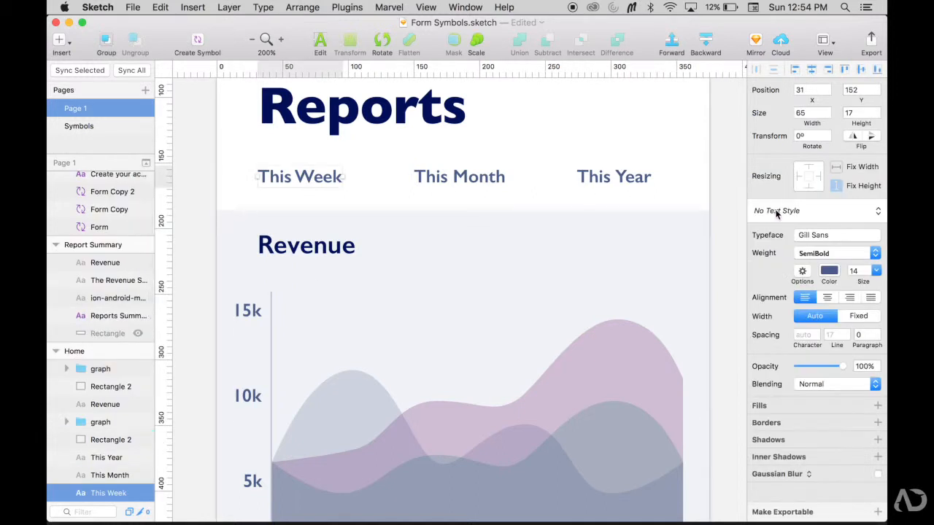
{"action": "left_click", "coordinate": [775, 212]}
{"action": "left_click", "coordinate": [795, 363]}
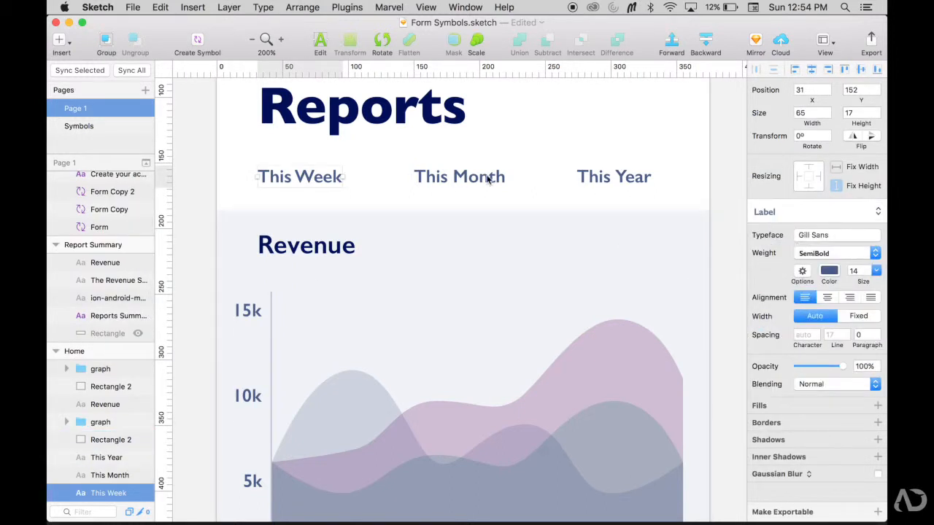
{"action": "left_click", "coordinate": [490, 179]}
{"action": "left_click", "coordinate": [776, 211]}
{"action": "left_click", "coordinate": [773, 358]}
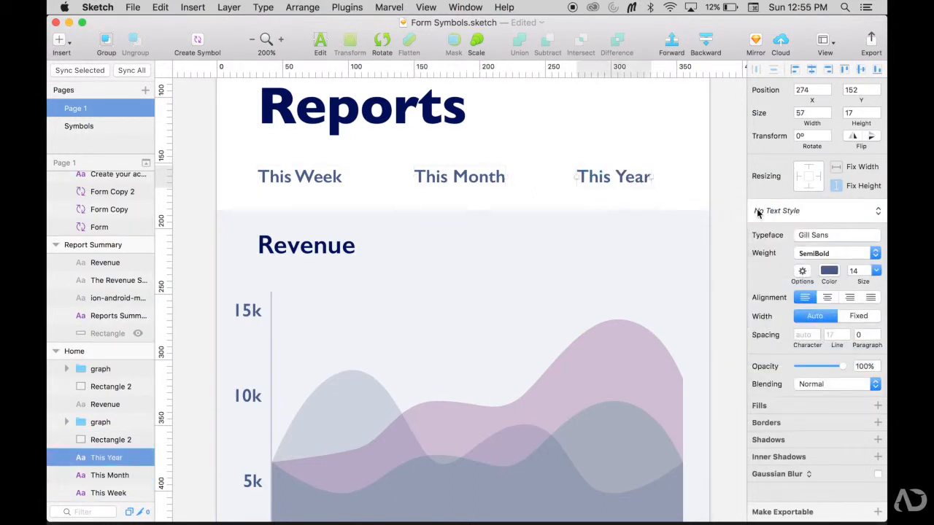
{"action": "left_click", "coordinate": [759, 212]}
{"action": "left_click", "coordinate": [775, 356]}
Step: Apply the Label text style to the Revenue graph's 15k, 10k and 5k axis values and all seven weekday letters
{"action": "scroll", "coordinate": [559, 275], "scroll_direction": "down", "scroll_amount": 1}
{"action": "left_click", "coordinate": [244, 294], "text": "super"}
{"action": "scroll", "coordinate": [247, 306], "scroll_direction": "down", "scroll_amount": 2}
{"action": "left_click", "coordinate": [250, 348], "text": "shift"}
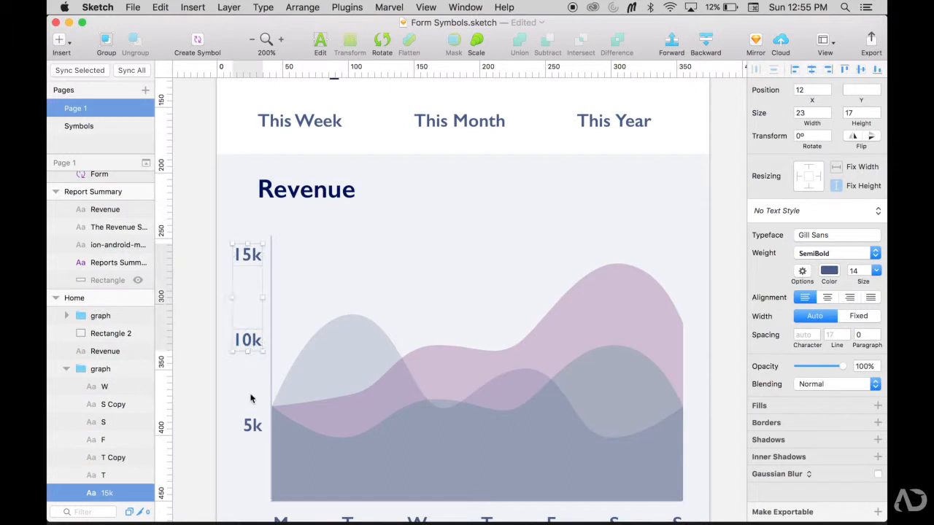
{"action": "left_click", "coordinate": [253, 425], "text": "shift"}
{"action": "scroll", "coordinate": [253, 365], "scroll_direction": "down", "scroll_amount": 3}
{"action": "left_click", "coordinate": [280, 414], "text": "shift"}
{"action": "left_click", "coordinate": [347, 414], "text": "shift"}
{"action": "left_click", "coordinate": [417, 414], "text": "shift"}
{"action": "left_click", "coordinate": [486, 415], "text": "shift"}
{"action": "left_click", "coordinate": [551, 415], "text": "shift"}
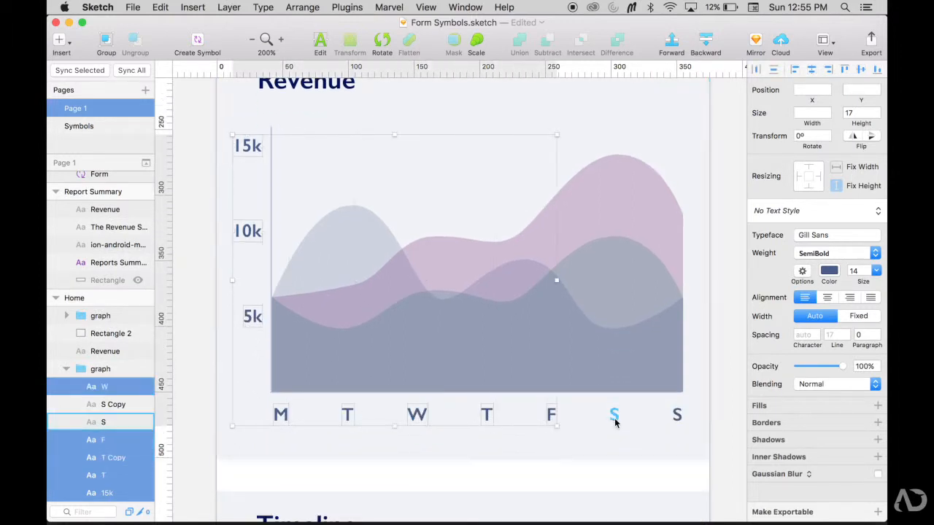
{"action": "left_click", "coordinate": [613, 415], "text": "shift"}
{"action": "left_click", "coordinate": [677, 415], "text": "shift"}
{"action": "left_click", "coordinate": [775, 211]}
{"action": "left_click", "coordinate": [775, 355]}
Step: Apply the Label text style to the 15k and 10k axis values of the Timeline graph
{"action": "scroll", "coordinate": [275, 353], "scroll_direction": "down", "scroll_amount": 5}
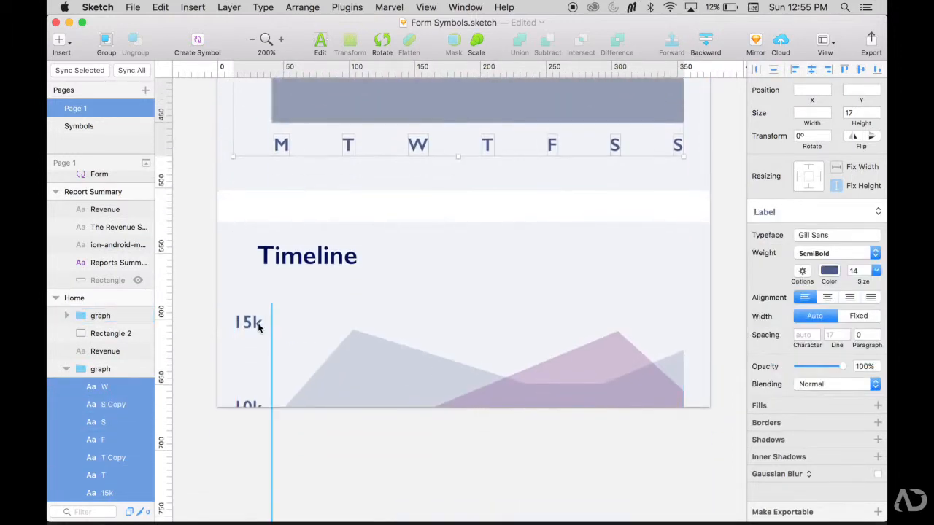
{"action": "left_click", "coordinate": [250, 324], "text": "super"}
{"action": "left_click", "coordinate": [251, 405], "text": "shift"}
{"action": "left_click", "coordinate": [793, 212]}
{"action": "left_click", "coordinate": [793, 354]}
{"action": "left_click", "coordinate": [522, 491]}
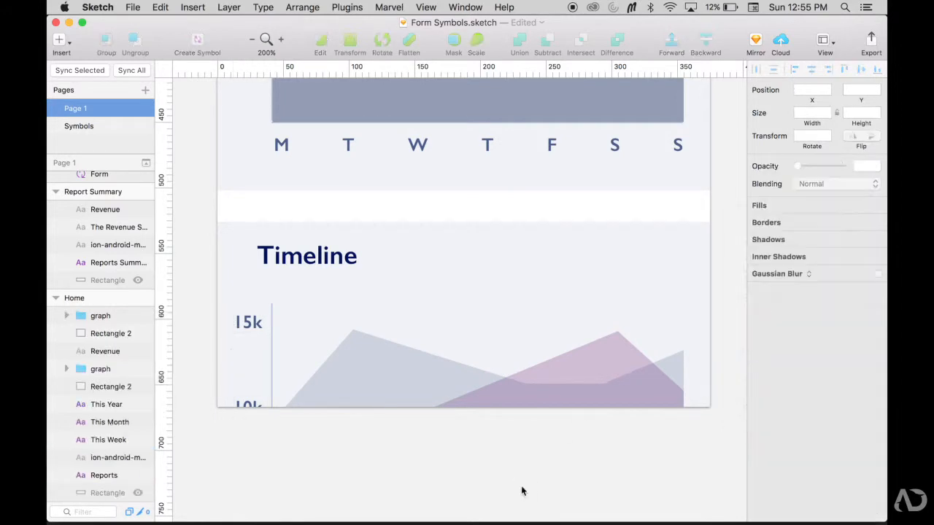
Step: Create a new text style named H2 from the Revenue heading on the Home artboard
{"action": "key", "text": "super+0"}
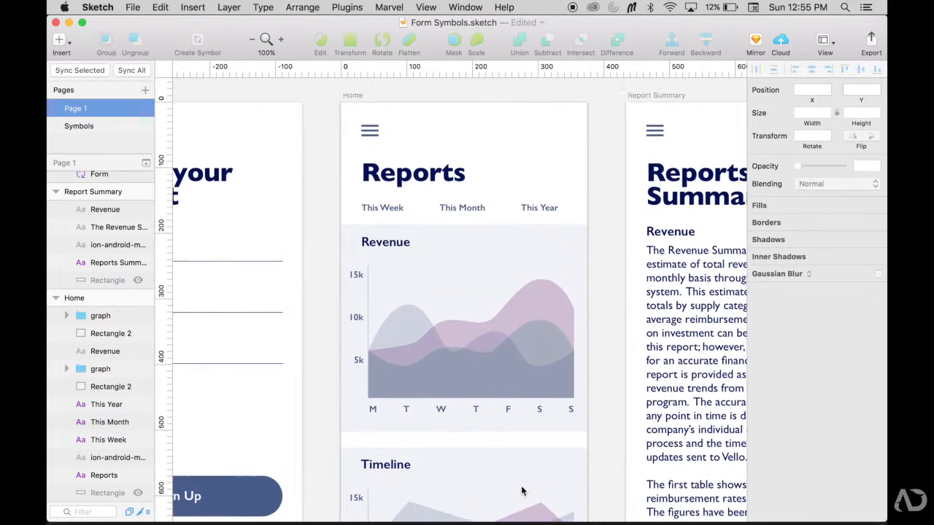
{"action": "key", "text": "super+plus"}
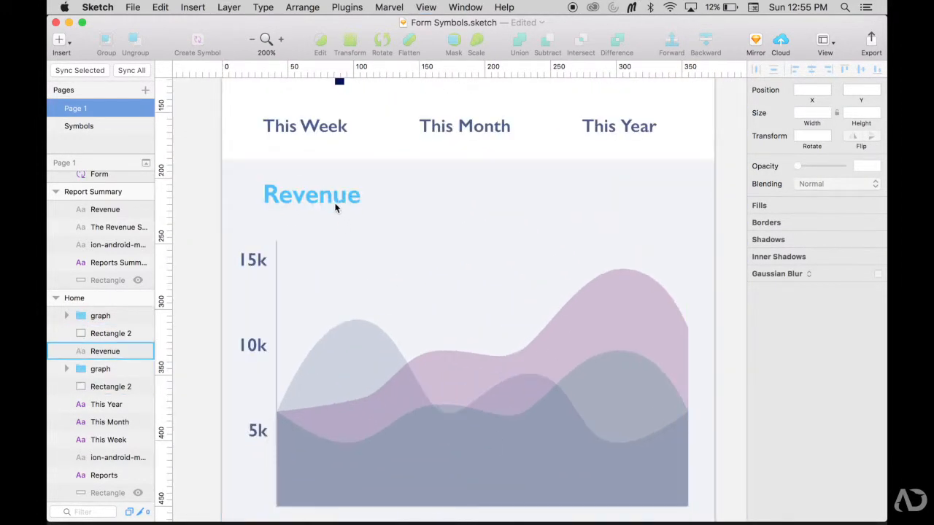
{"action": "left_click", "coordinate": [336, 207]}
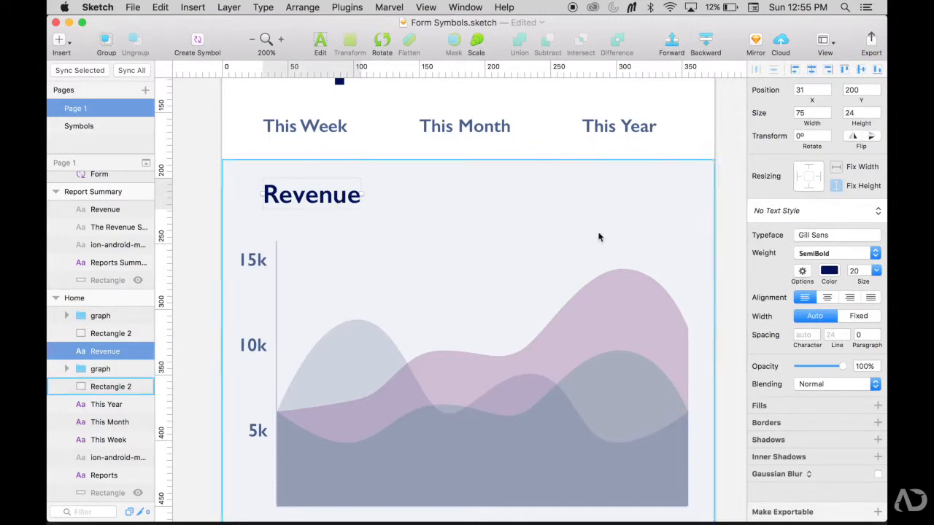
{"action": "left_click", "coordinate": [822, 212]}
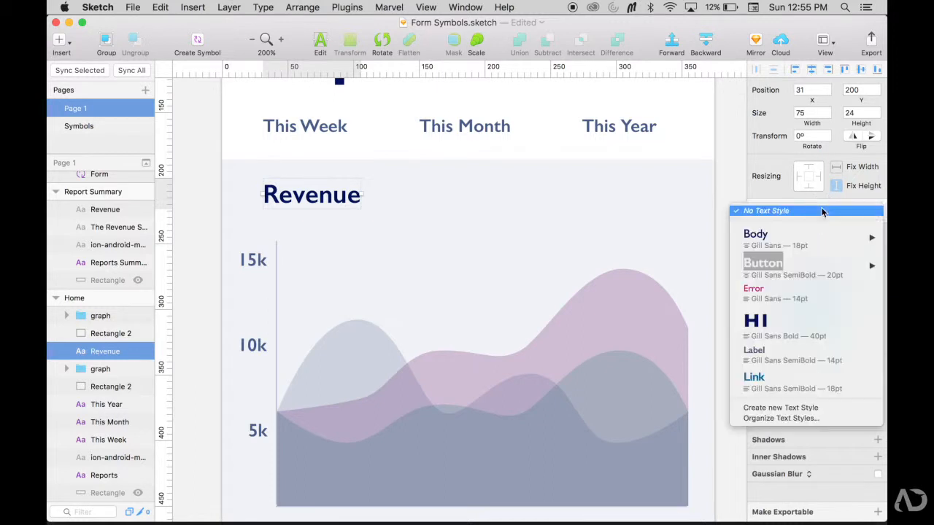
{"action": "mouse_move", "coordinate": [820, 245]}
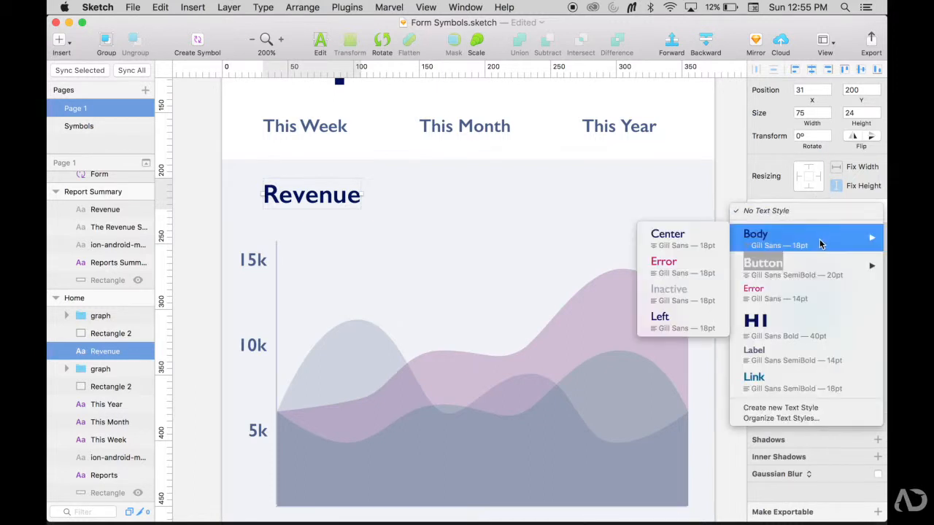
{"action": "mouse_move", "coordinate": [827, 269]}
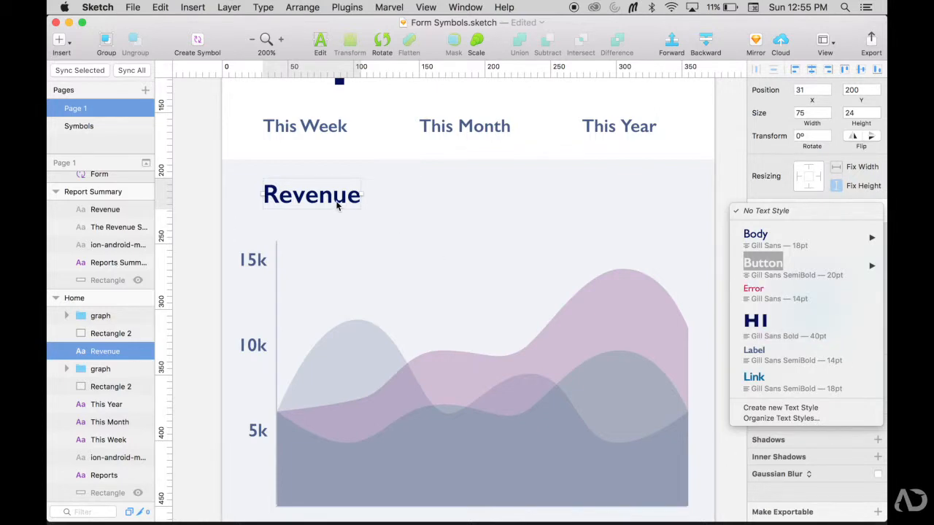
{"action": "left_click", "coordinate": [780, 408]}
{"action": "type", "text": "H2"}
{"action": "left_click", "coordinate": [733, 167]}
Step: Apply the H2 text style to the Timeline heading on the Home artboard
{"action": "key", "text": "super+0"}
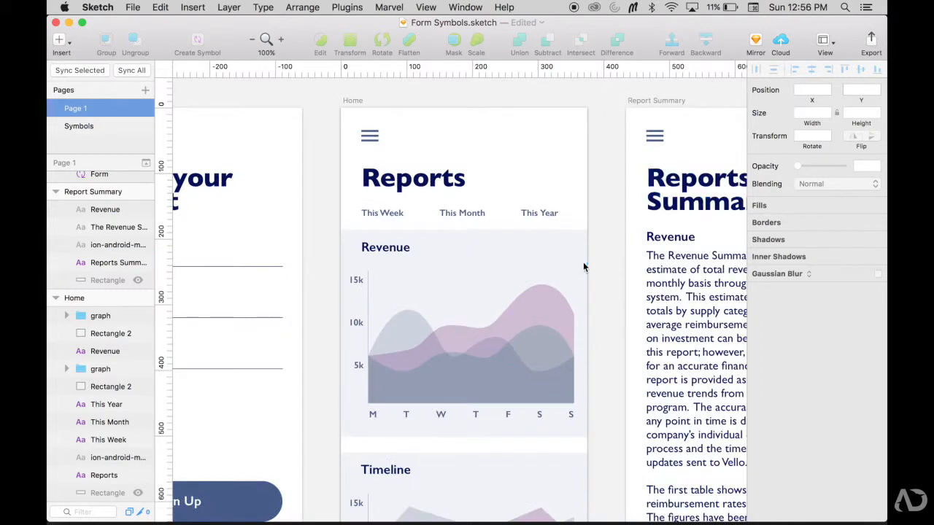
{"action": "scroll", "coordinate": [589, 262], "scroll_direction": "down", "scroll_amount": 3}
{"action": "double_click", "coordinate": [396, 375]}
{"action": "left_click", "coordinate": [816, 219]}
{"action": "left_click", "coordinate": [803, 356]}
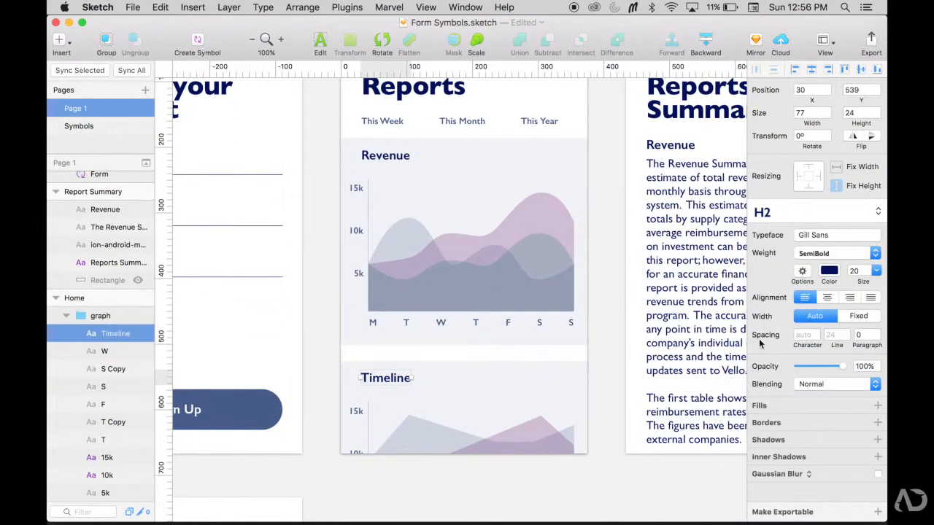
Step: Apply the H2 text style to the Revenue heading on the Report Summary artboard
{"action": "scroll", "coordinate": [642, 219], "scroll_direction": "right", "scroll_amount": 1}
{"action": "scroll", "coordinate": [642, 219], "scroll_direction": "up", "scroll_amount": 1}
{"action": "left_click", "coordinate": [627, 180]}
{"action": "scroll", "coordinate": [627, 181], "scroll_direction": "right", "scroll_amount": 3}
{"action": "left_click", "coordinate": [815, 210]}
{"action": "left_click", "coordinate": [802, 354]}
Step: Apply the Body/Left text style to the long paragraph text on the Report Summary artboard
{"action": "left_click", "coordinate": [584, 270]}
{"action": "left_click", "coordinate": [816, 210]}
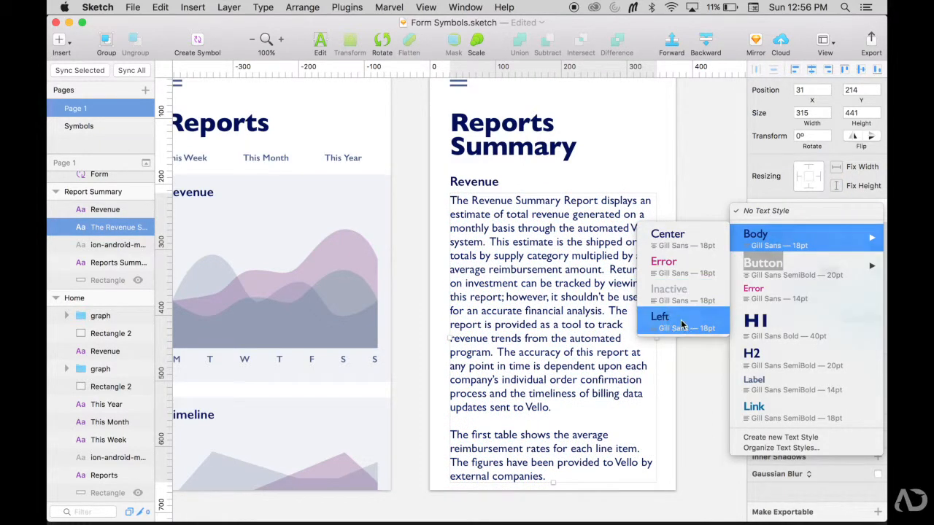
{"action": "left_click", "coordinate": [682, 324]}
{"action": "left_click", "coordinate": [699, 251]}
{"action": "scroll", "coordinate": [699, 251], "scroll_direction": "up", "scroll_amount": 2}
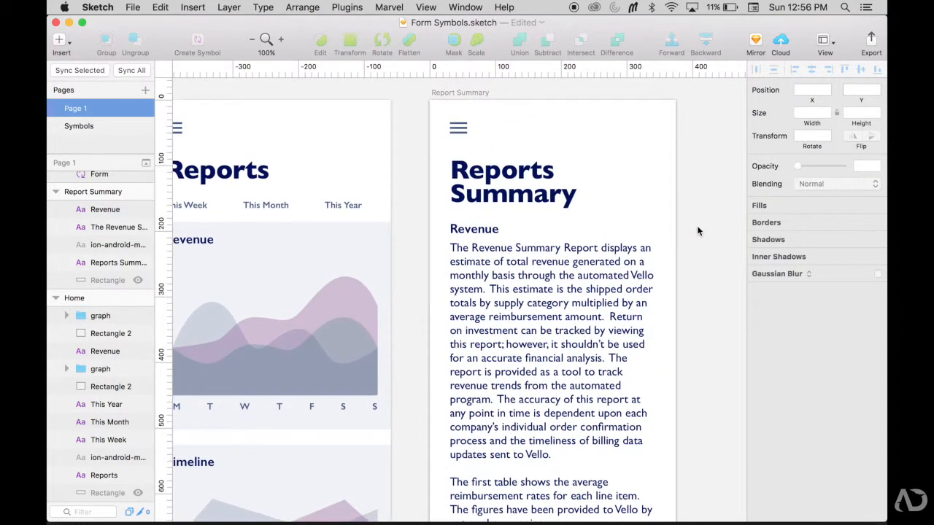
Step: Recolor the Reports Summary title to a muted gray and update the shared H1 style with that color
{"action": "key", "text": "super+minus"}
{"action": "scroll", "coordinate": [697, 225], "scroll_direction": "left", "scroll_amount": 5}
{"action": "scroll", "coordinate": [697, 225], "scroll_direction": "down", "scroll_amount": 2}
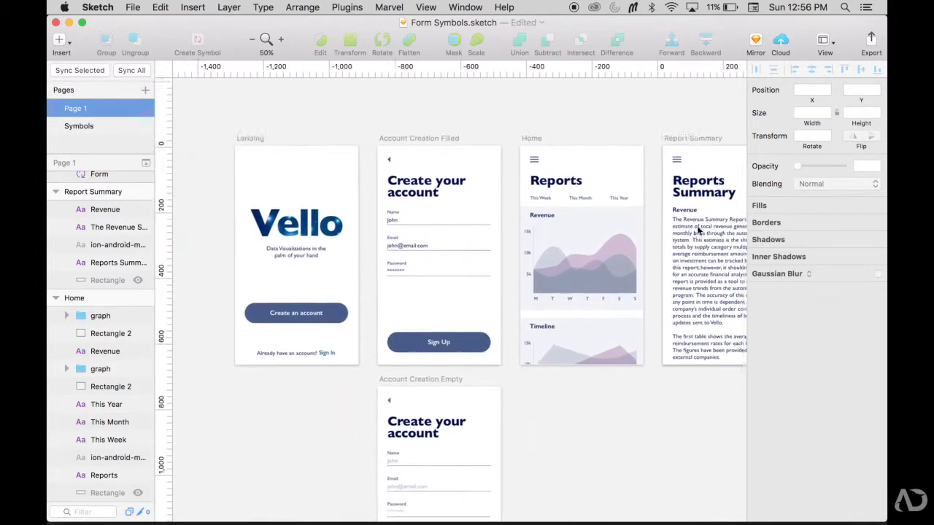
{"action": "scroll", "coordinate": [698, 230], "scroll_direction": "down", "scroll_amount": 2}
{"action": "scroll", "coordinate": [698, 230], "scroll_direction": "right", "scroll_amount": 2}
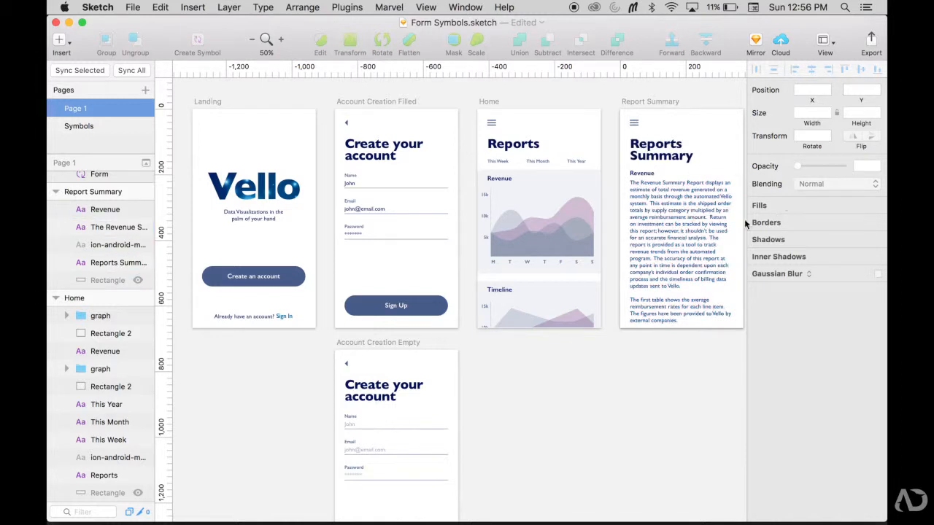
{"action": "left_click", "coordinate": [665, 164]}
{"action": "left_click", "coordinate": [770, 205]}
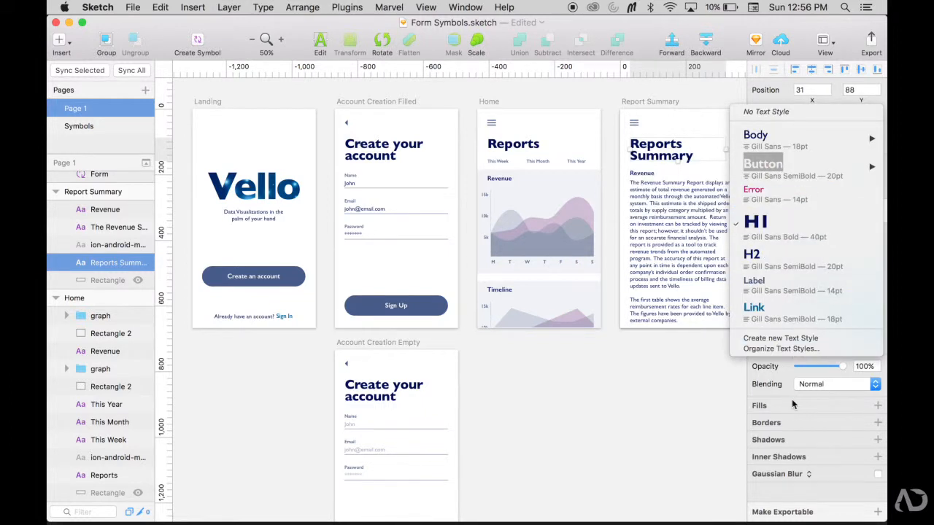
{"action": "left_click", "coordinate": [709, 413]}
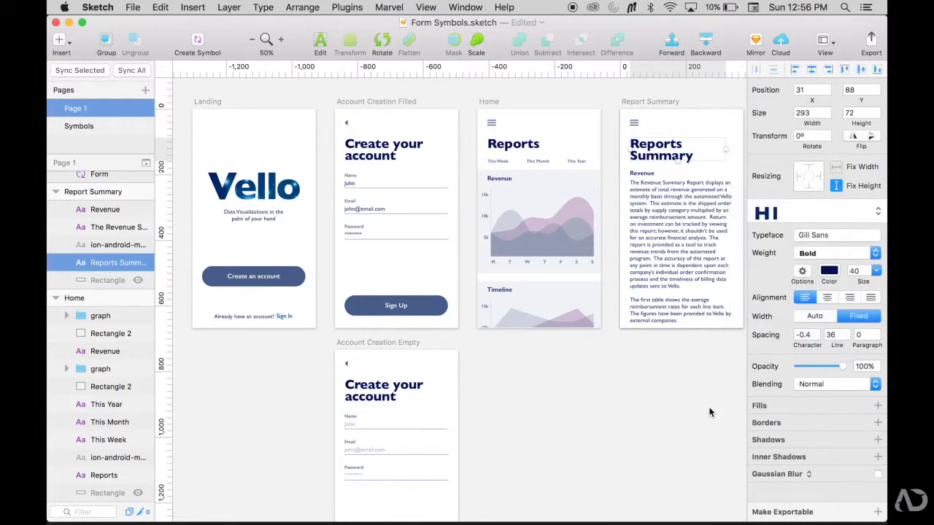
{"action": "left_click", "coordinate": [829, 271]}
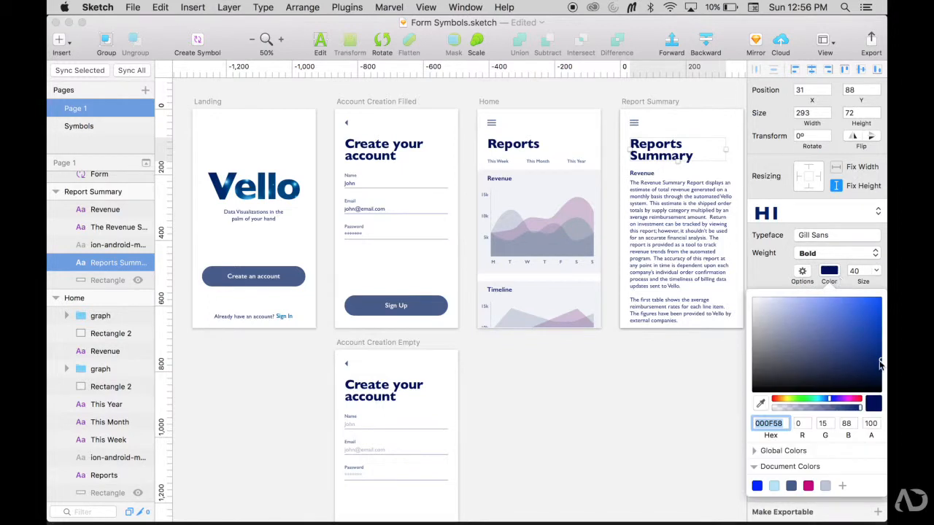
{"action": "mouse_move", "coordinate": [843, 345]}
{"action": "left_mouse_down"}
{"action": "mouse_move", "coordinate": [765, 332]}
{"action": "mouse_move", "coordinate": [775, 341]}
{"action": "left_mouse_up"}
{"action": "left_click", "coordinate": [876, 211]}
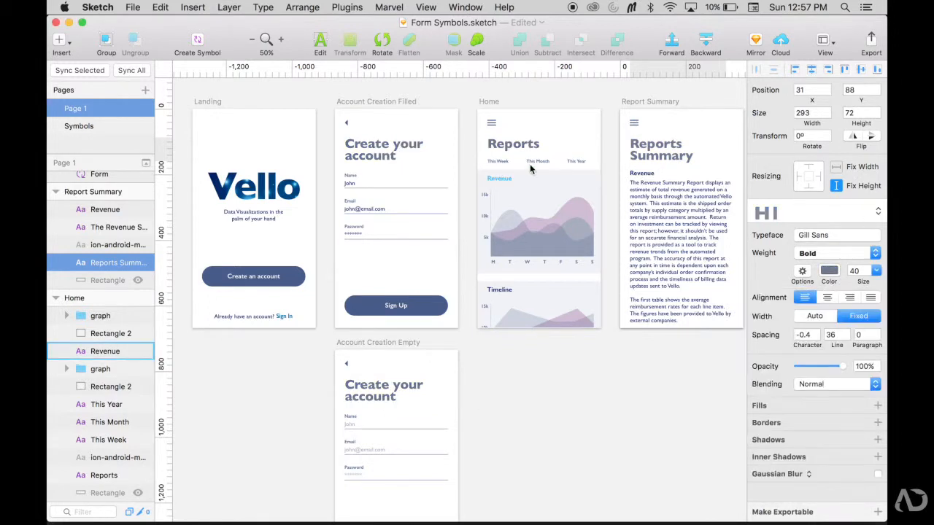
{"action": "left_click", "coordinate": [639, 406]}
Step: Undo the H1 style update and the title's color change
{"action": "key", "text": "super+z"}
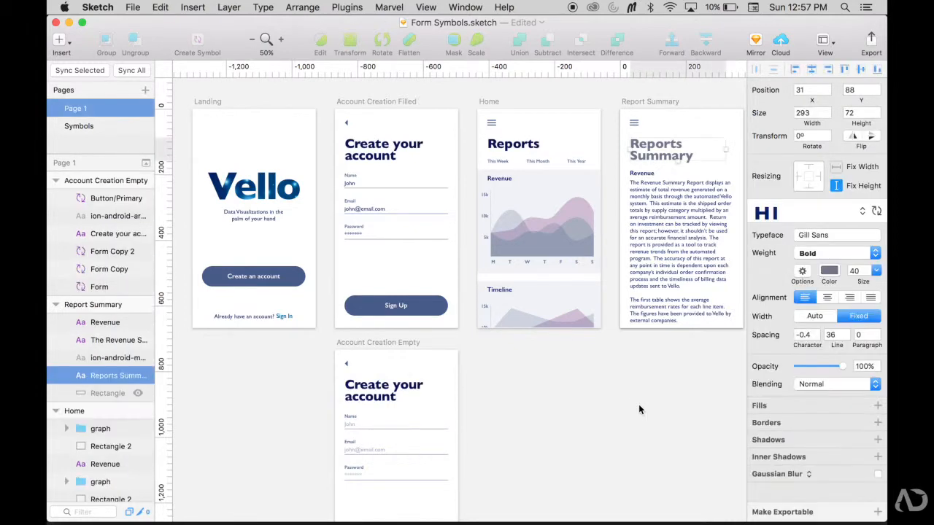
{"action": "key", "text": "super+z"}
{"action": "left_click", "coordinate": [638, 404]}
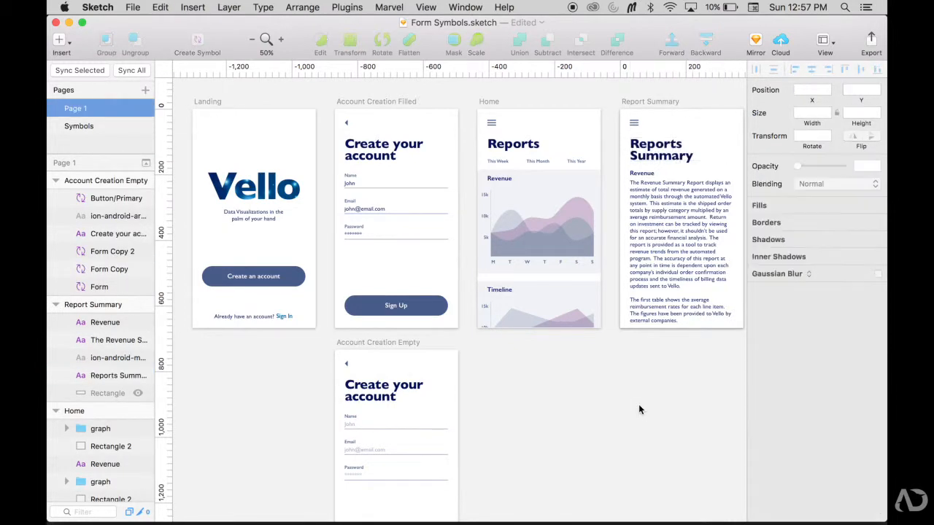
Step: Try the Link text style on the This Week label of the Home artboard
{"action": "scroll", "coordinate": [639, 404], "scroll_direction": "up", "scroll_amount": 3}
{"action": "scroll", "coordinate": [639, 409], "scroll_direction": "up", "scroll_amount": 8}
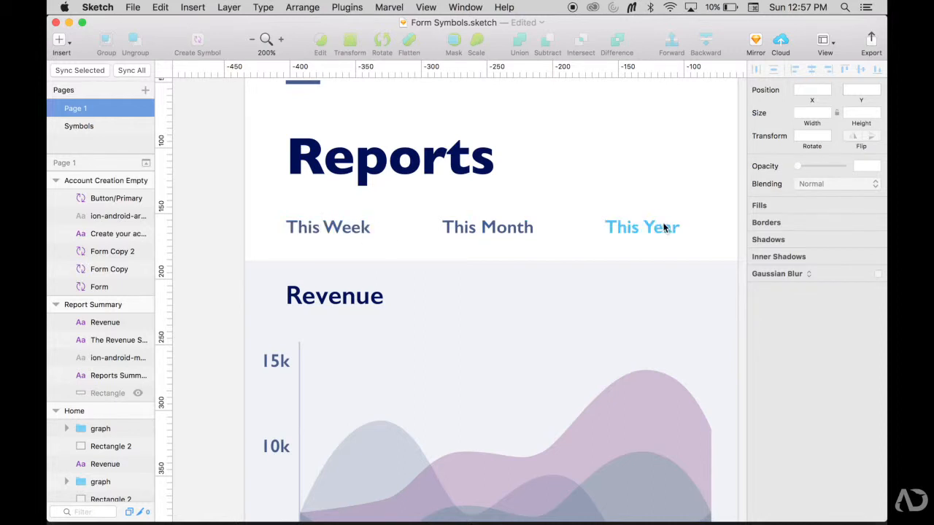
{"action": "left_click", "coordinate": [343, 231]}
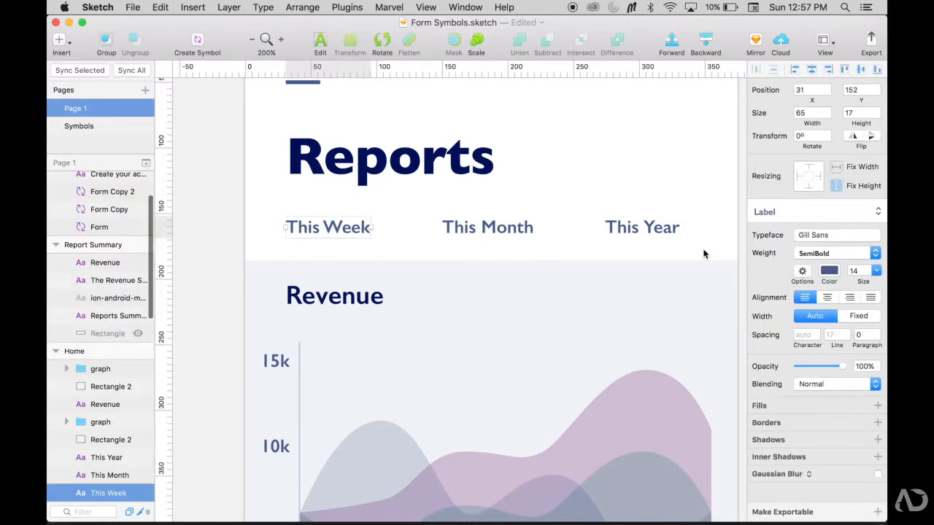
{"action": "left_click", "coordinate": [786, 211]}
{"action": "left_click", "coordinate": [785, 247]}
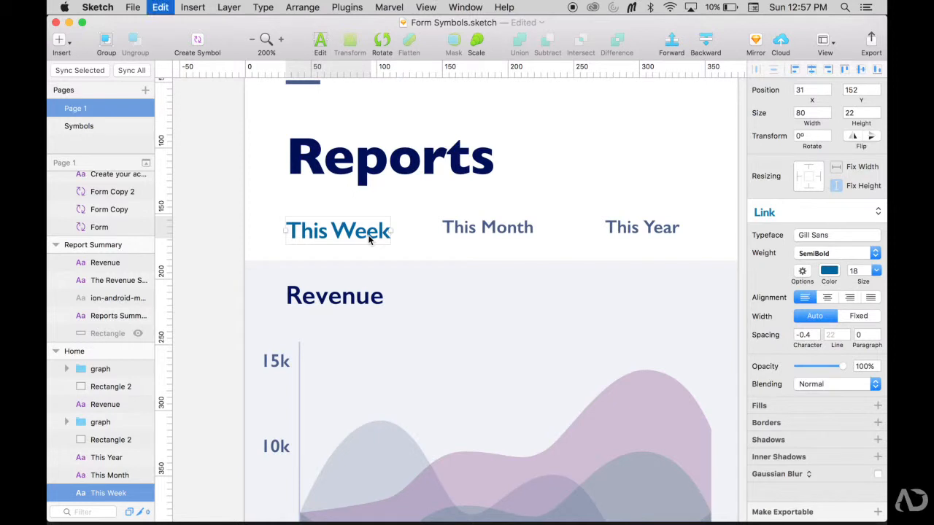
Step: Undo the Link style on the This Week label and create a shared text style named Label/Active from it
{"action": "key", "text": "super+z"}
{"action": "left_click", "coordinate": [810, 212]}
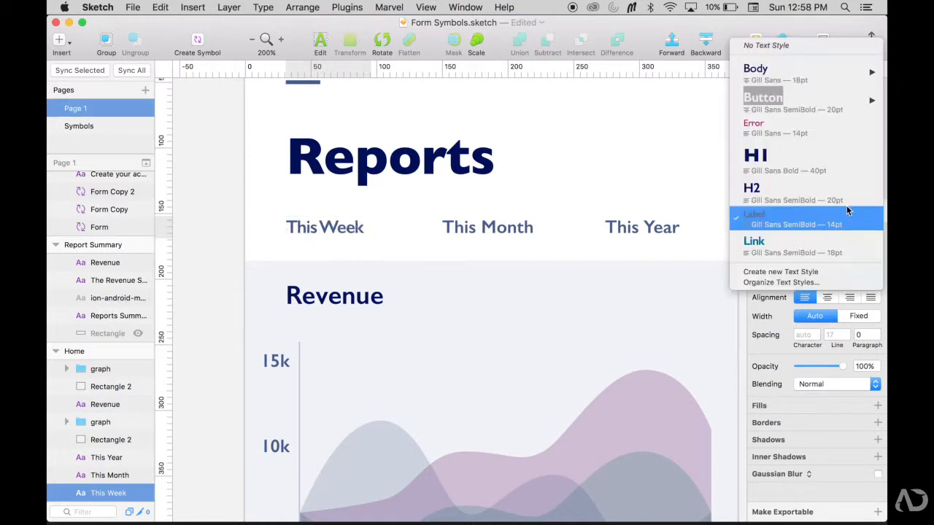
{"action": "left_click", "coordinate": [818, 269]}
{"action": "type", "text": "/Active"}
{"action": "key", "text": "Return"}
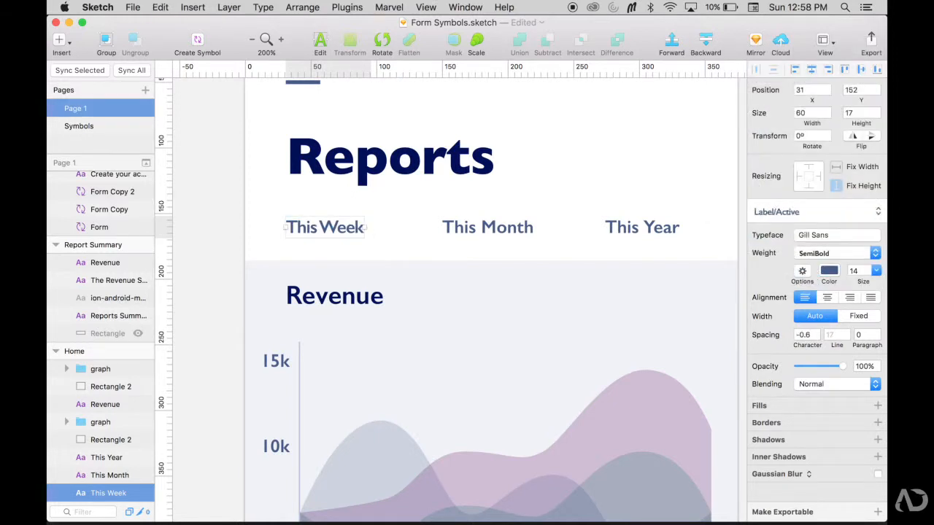
Step: Recolor the This Week label to a much darker navy and update the shared Label/Active style with that color
{"action": "left_click", "coordinate": [829, 270]}
{"action": "left_click", "coordinate": [831, 357]}
{"action": "left_click_drag", "start_coordinate": [831, 358], "coordinate": [842, 375]}
{"action": "left_click", "coordinate": [880, 211]}
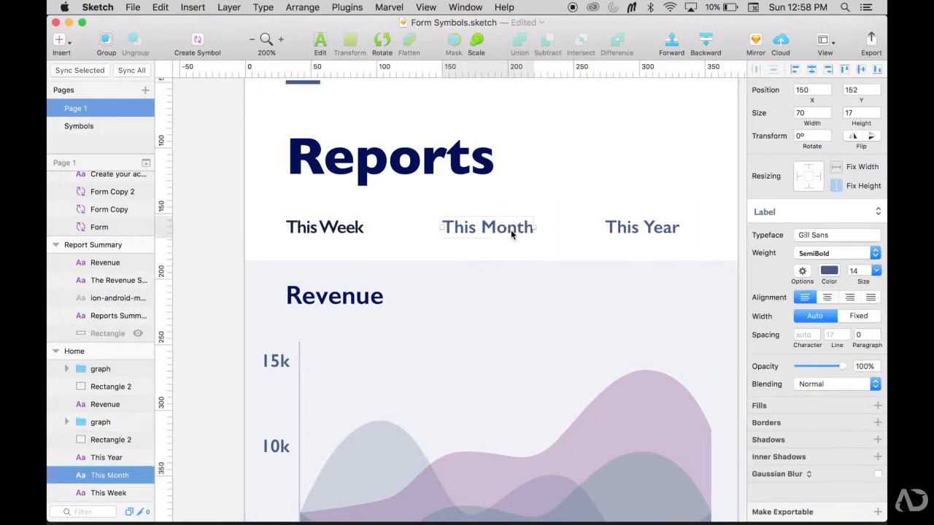
Step: Rename the shared Label text style as Label/Regular
{"action": "left_click", "coordinate": [810, 253]}
{"action": "left_click", "coordinate": [820, 278]}
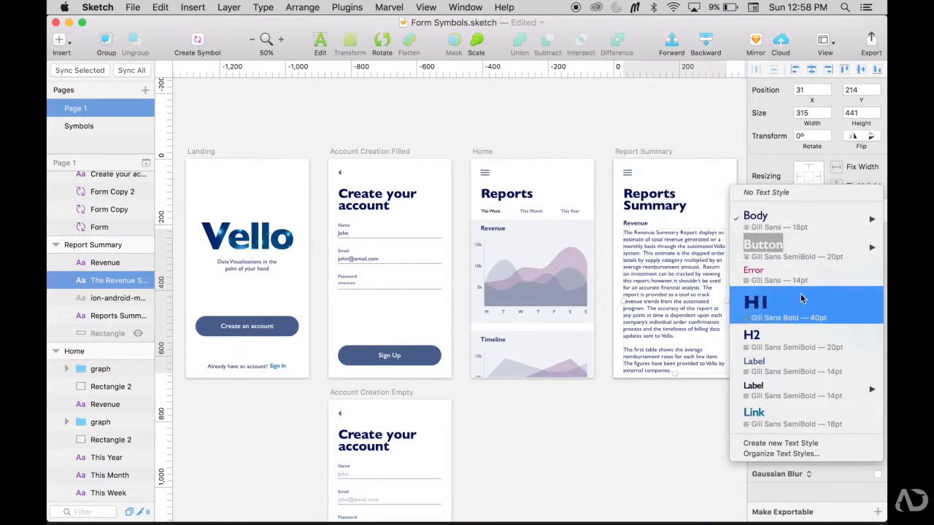
{"action": "left_click", "coordinate": [780, 453]}
{"action": "scroll", "coordinate": [428, 198], "scroll_direction": "down", "scroll_amount": 5}
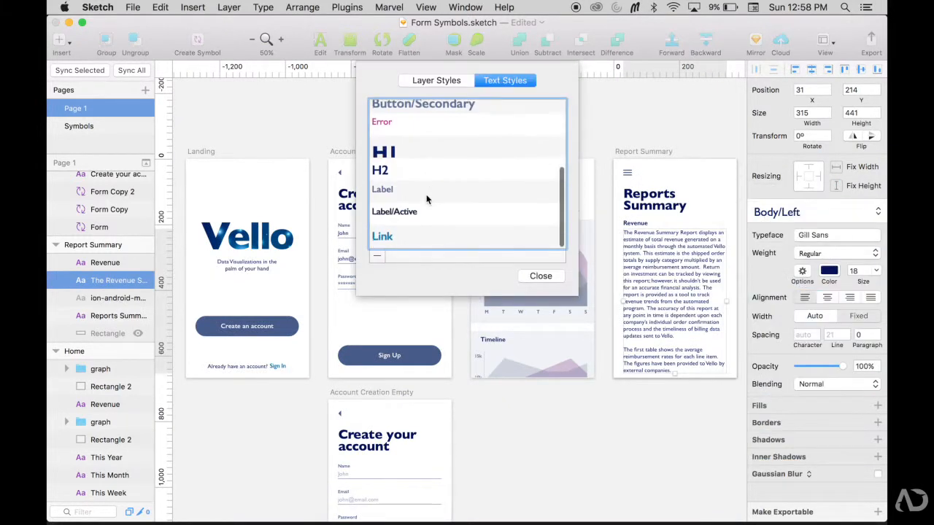
{"action": "left_click", "coordinate": [397, 195]}
{"action": "double_click", "coordinate": [389, 190]}
{"action": "key", "text": "Right"}
{"action": "type", "text": "/REgular"}
{"action": "key", "text": "Return"}
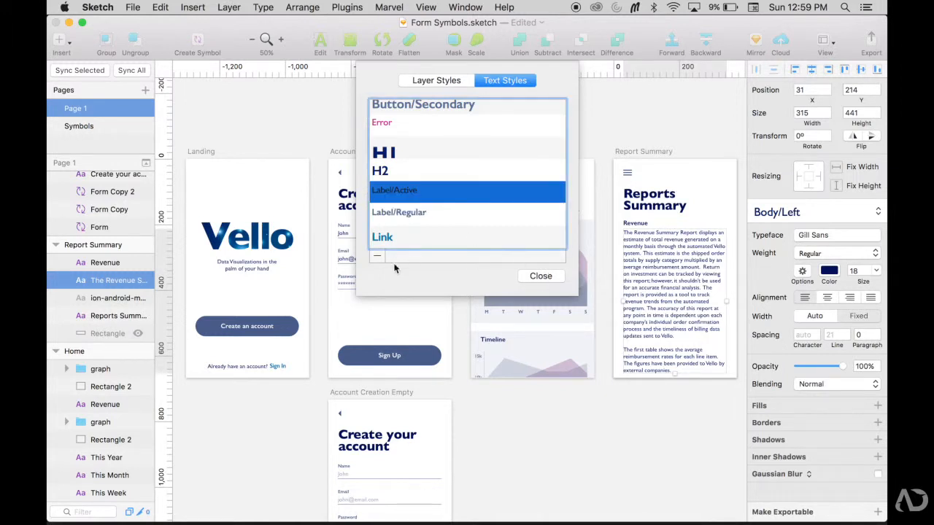
{"action": "left_click", "coordinate": [541, 276]}
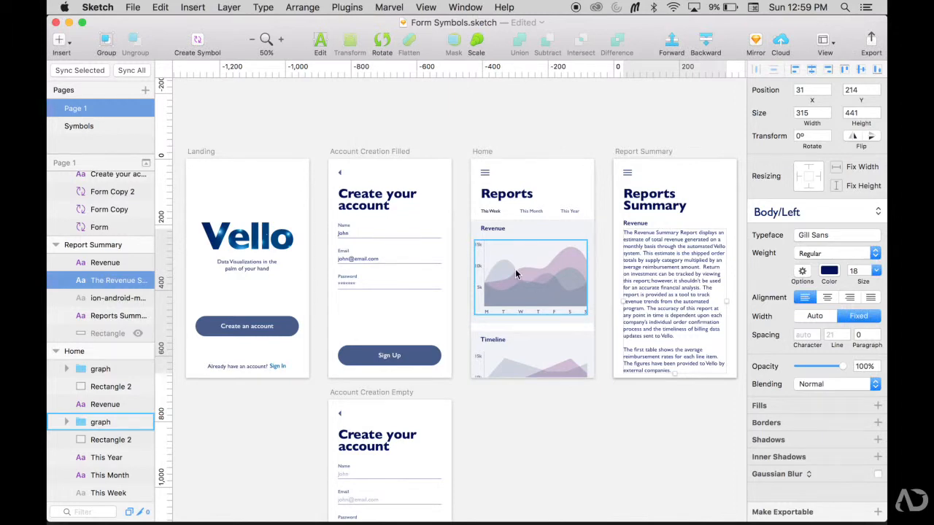
Step: Check which text style is assigned to the This Week label on the Home artboard
{"action": "key", "text": "super+plus"}
{"action": "scroll", "coordinate": [517, 273], "scroll_direction": "up", "scroll_amount": 1}
{"action": "left_click", "coordinate": [496, 160]}
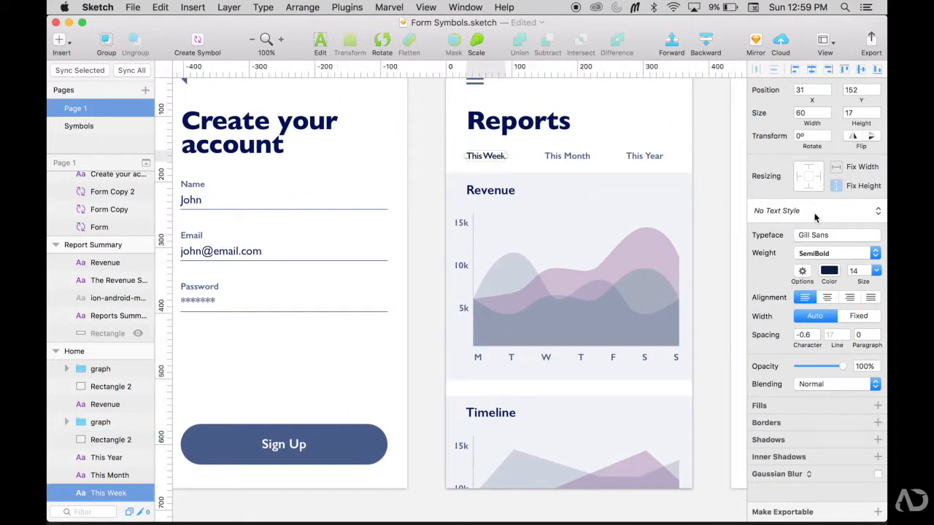
{"action": "left_click", "coordinate": [439, 164]}
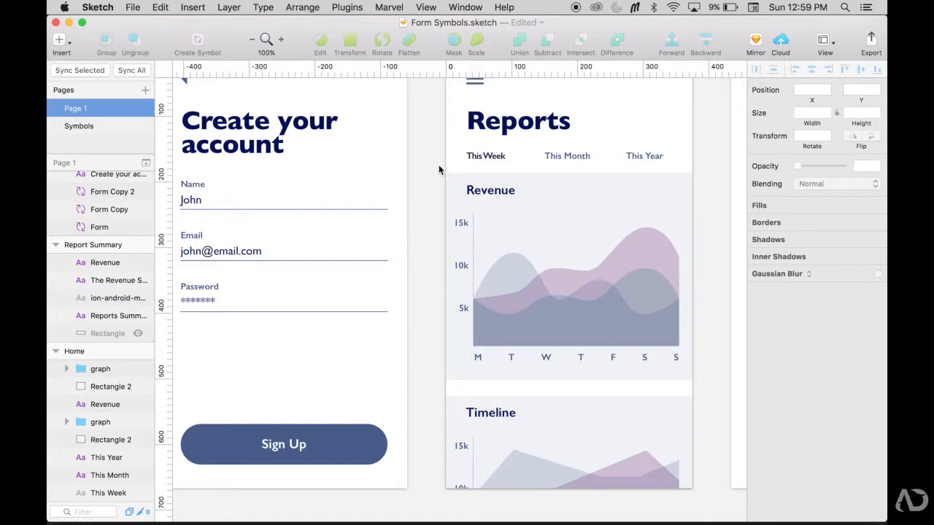
Step: Recolor the Report Summary paragraph to the slate blue 4E628C and set its weight to Light
{"action": "key", "text": "super+minus"}
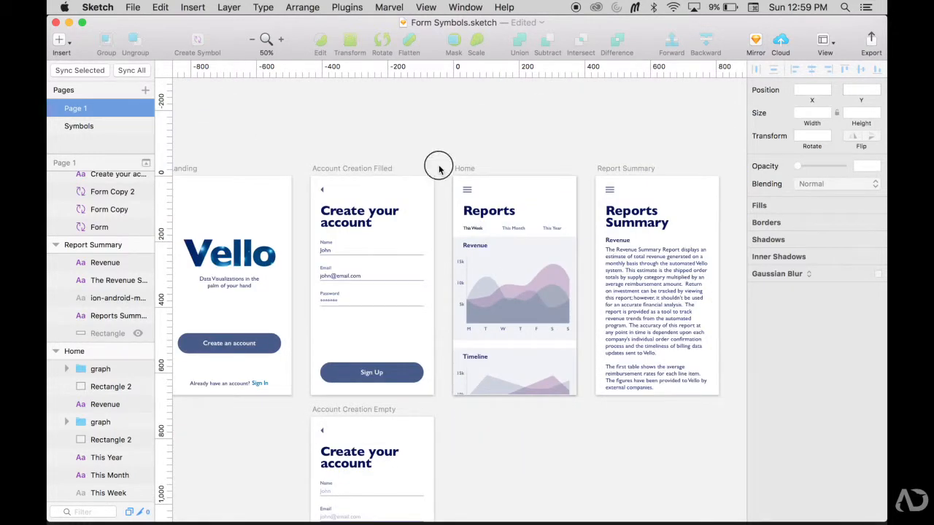
{"action": "left_click", "coordinate": [661, 274]}
{"action": "left_click", "coordinate": [827, 272]}
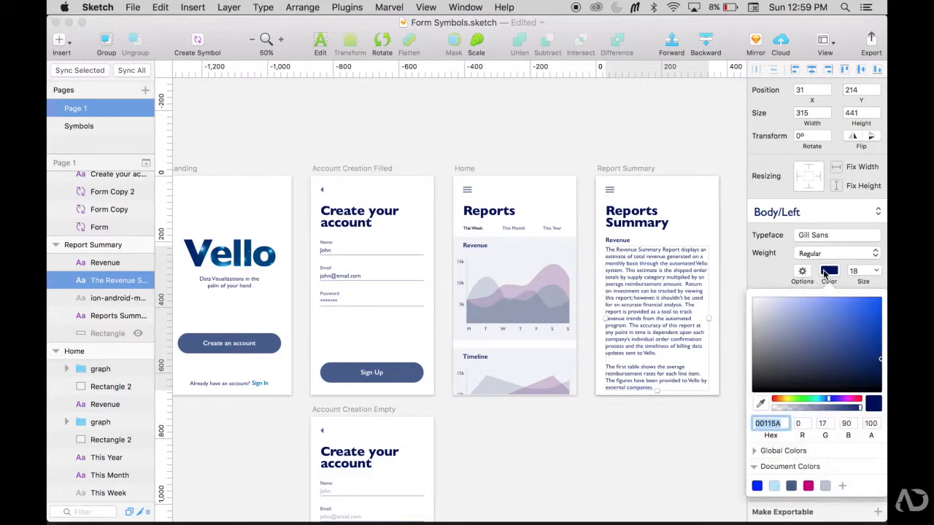
{"action": "left_click", "coordinate": [791, 487]}
{"action": "mouse_move", "coordinate": [820, 346]}
{"action": "left_mouse_down"}
{"action": "mouse_move", "coordinate": [801, 327]}
{"action": "mouse_move", "coordinate": [810, 343]}
{"action": "left_mouse_up"}
{"action": "left_click", "coordinate": [811, 253]}
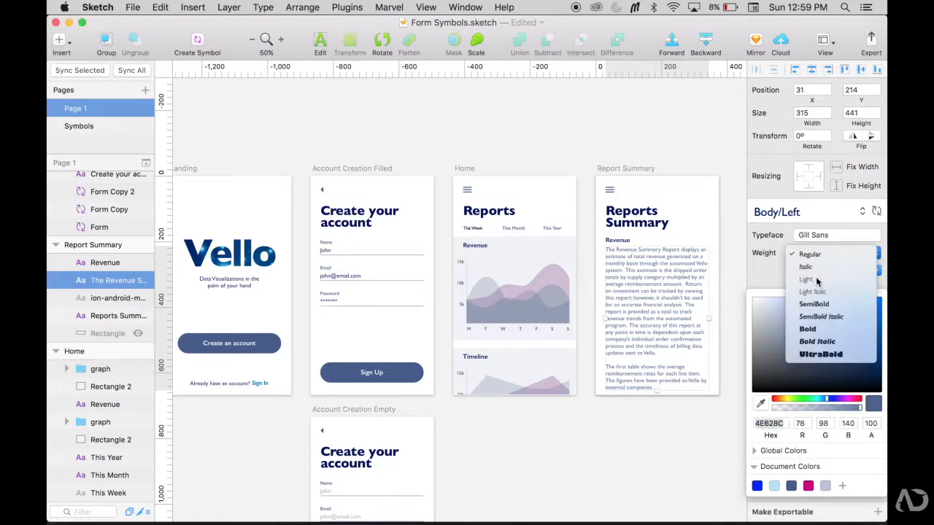
{"action": "left_click", "coordinate": [817, 280]}
Step: Update the shared Body/Left style with the paragraph's new formatting and review the body text across the artboards
{"action": "left_click", "coordinate": [819, 236]}
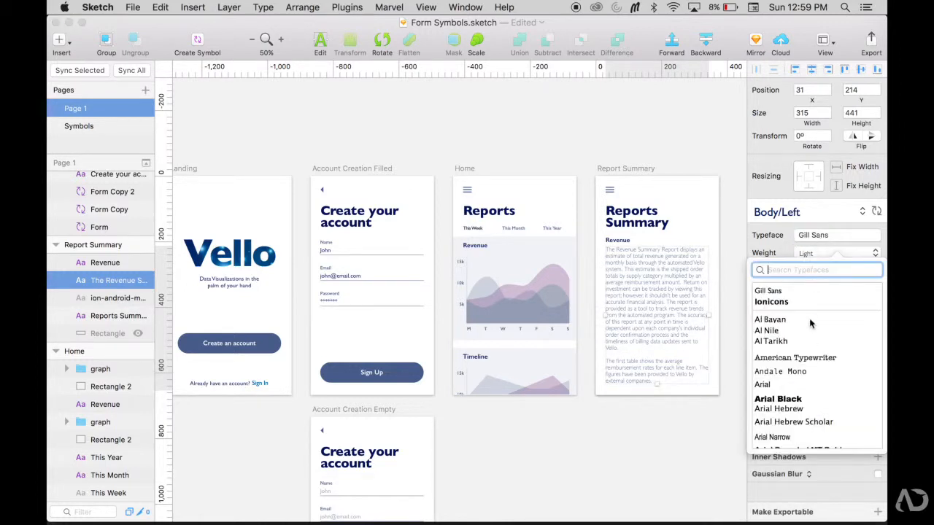
{"action": "left_click", "coordinate": [813, 240]}
{"action": "left_click", "coordinate": [876, 211]}
{"action": "scroll", "coordinate": [612, 349], "scroll_direction": "down", "scroll_amount": 4}
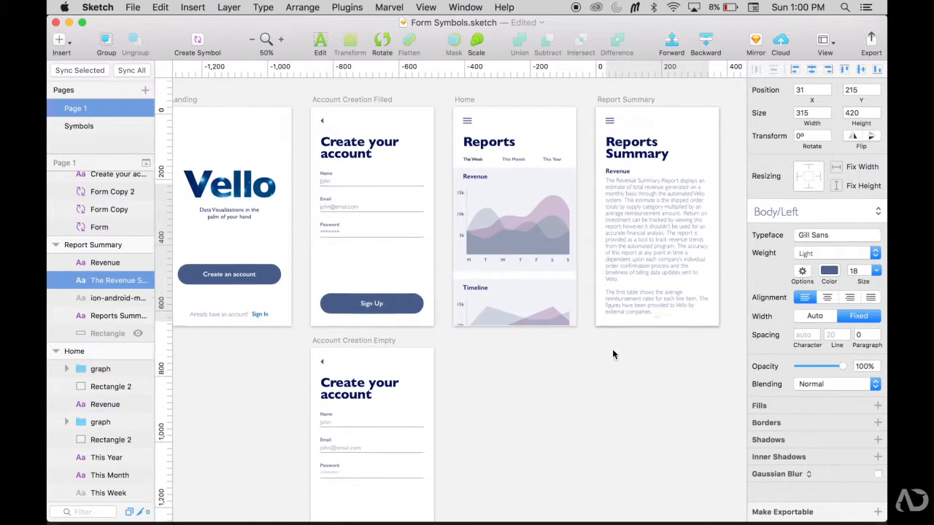
{"action": "scroll", "coordinate": [653, 367], "scroll_direction": "down", "scroll_amount": 8}
{"action": "scroll", "coordinate": [653, 367], "scroll_direction": "up", "scroll_amount": 12}
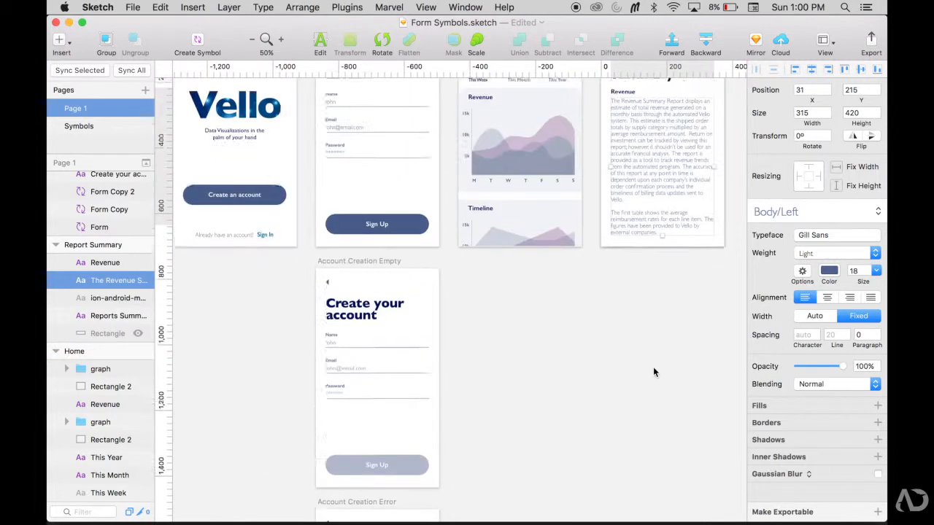
{"action": "left_click", "coordinate": [587, 455]}
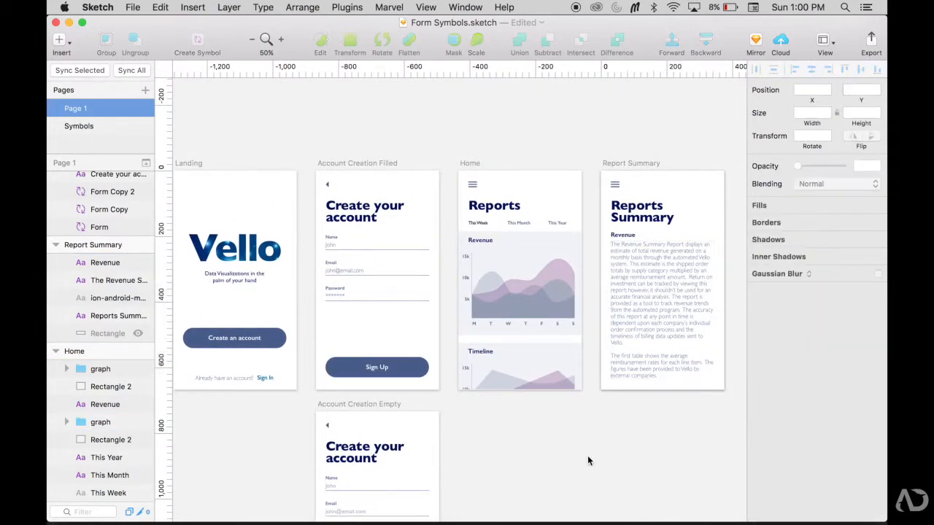
Step: Undo the Body/Left style update and the paragraph's Light weight
{"action": "key", "text": "super+z"}
{"action": "key", "text": "super+z"}
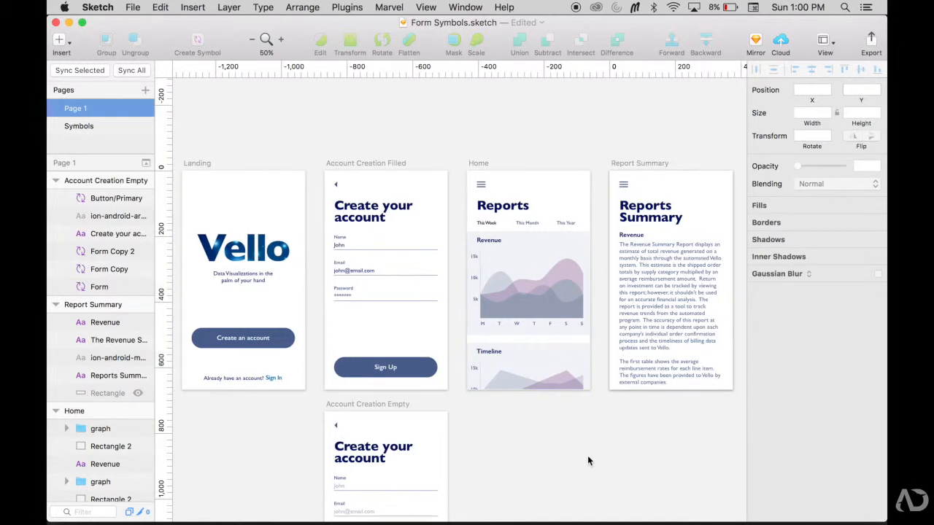